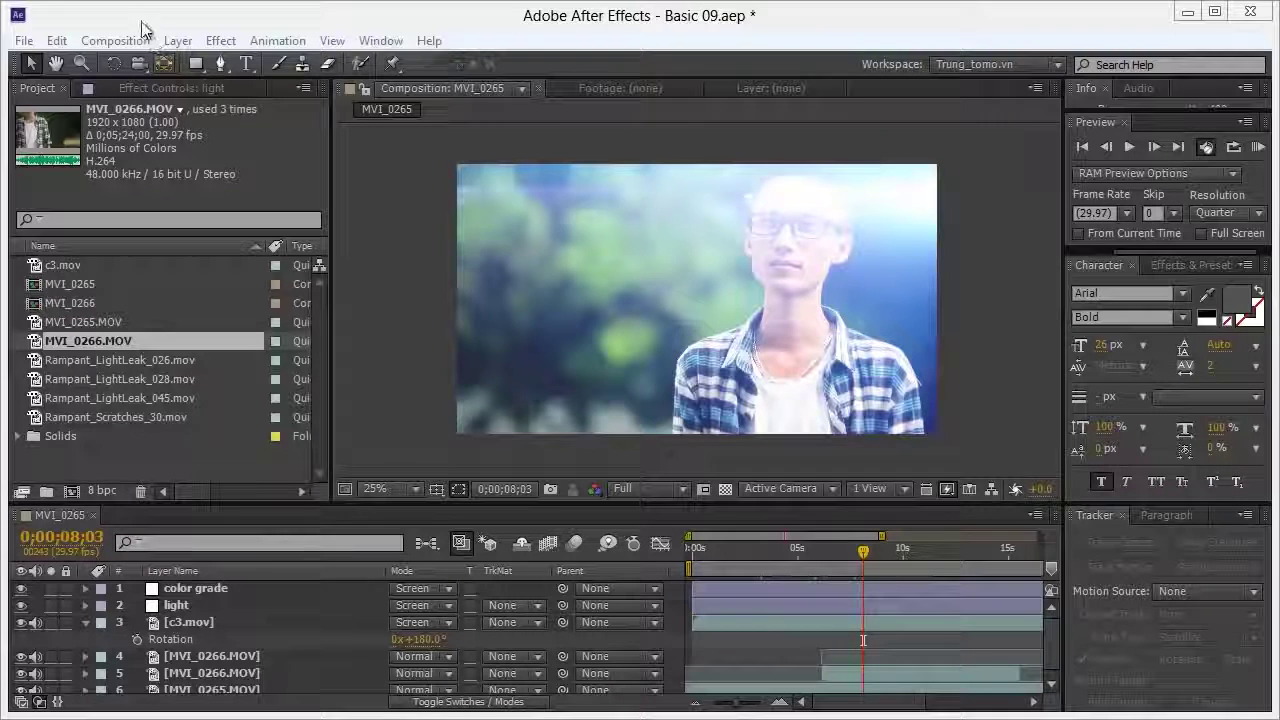
Add the MVI_0265 composition to the render queue and set its render settings to Best Settings
{"action": "left_click", "coordinate": [188, 622]}
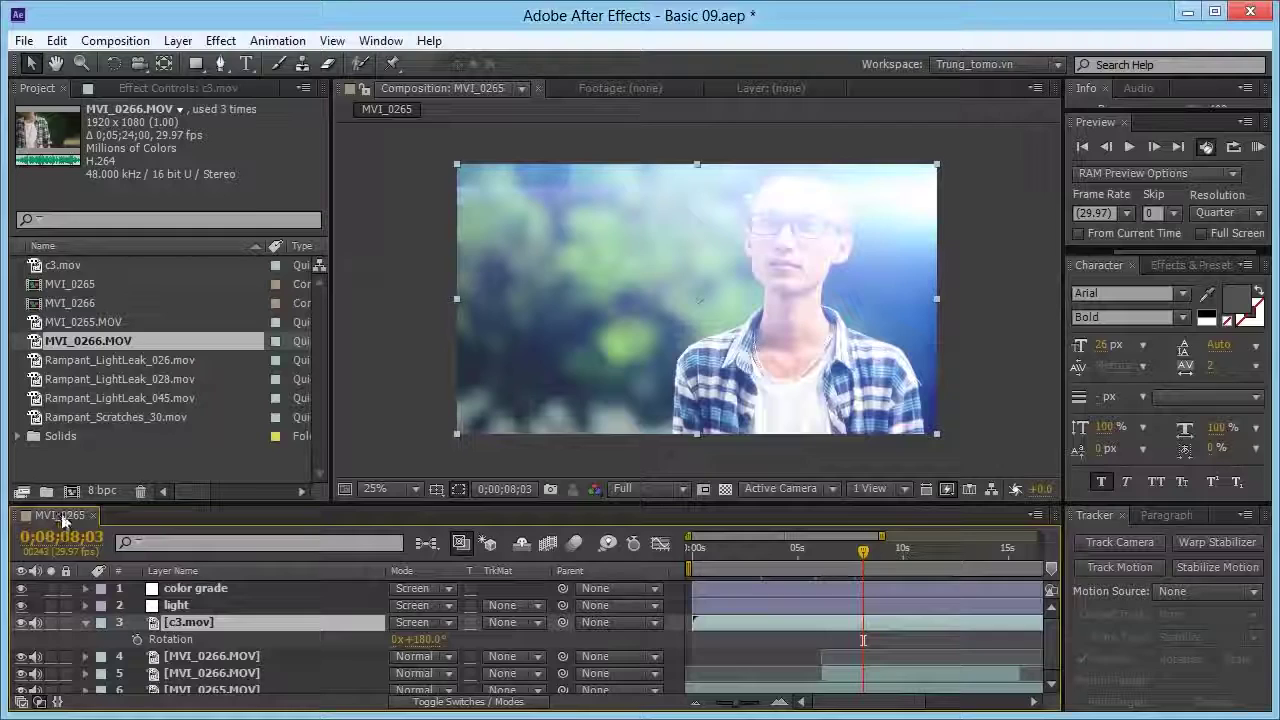
{"action": "left_click", "coordinate": [105, 40]}
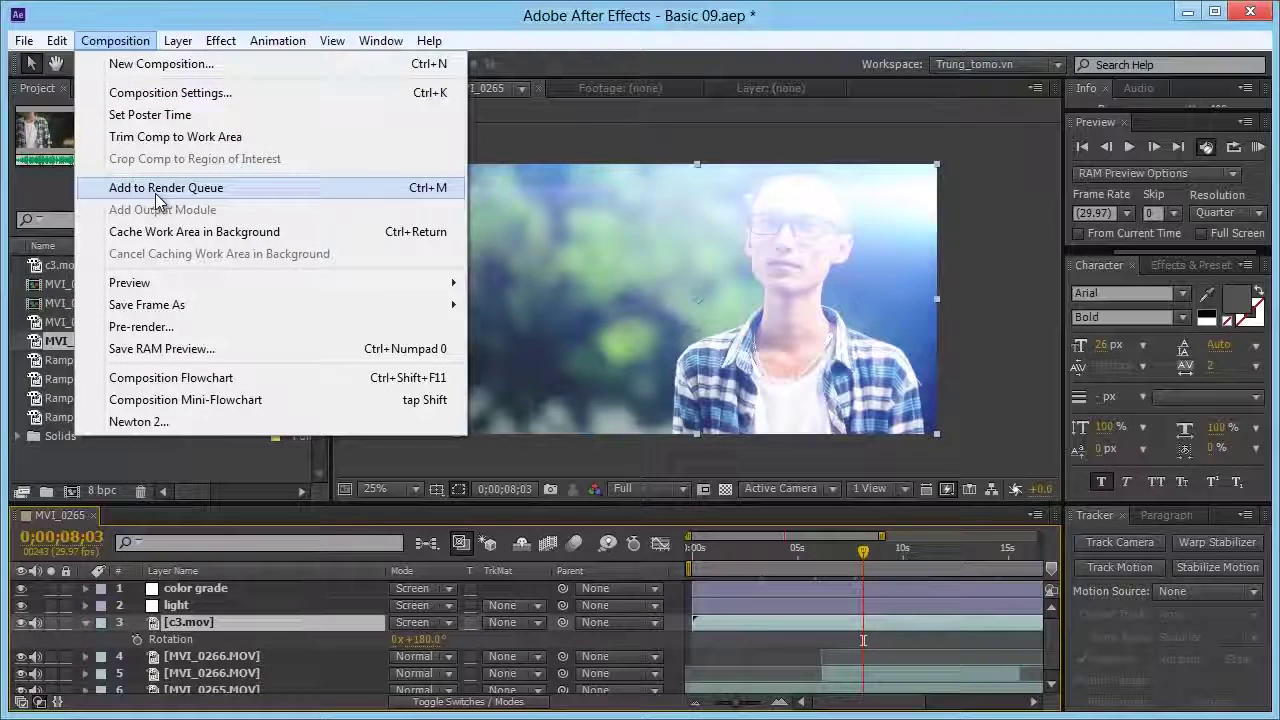
{"action": "left_click", "coordinate": [156, 192]}
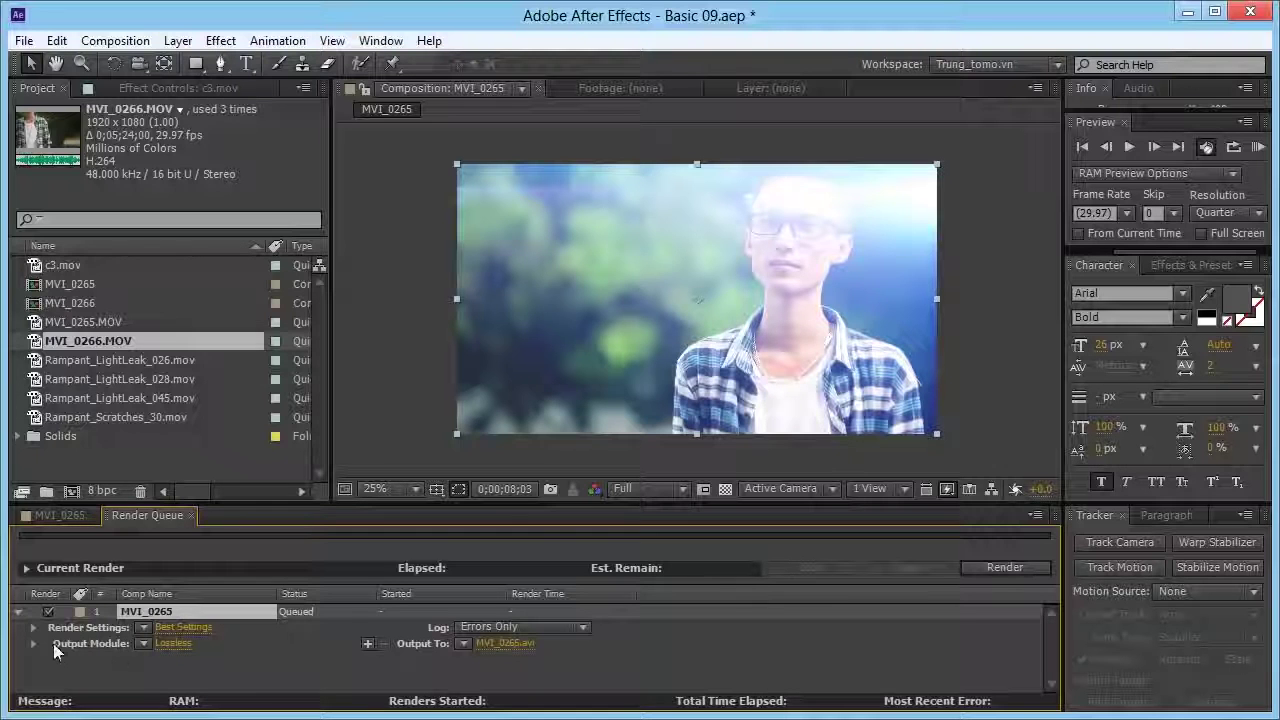
{"action": "left_click", "coordinate": [144, 628]}
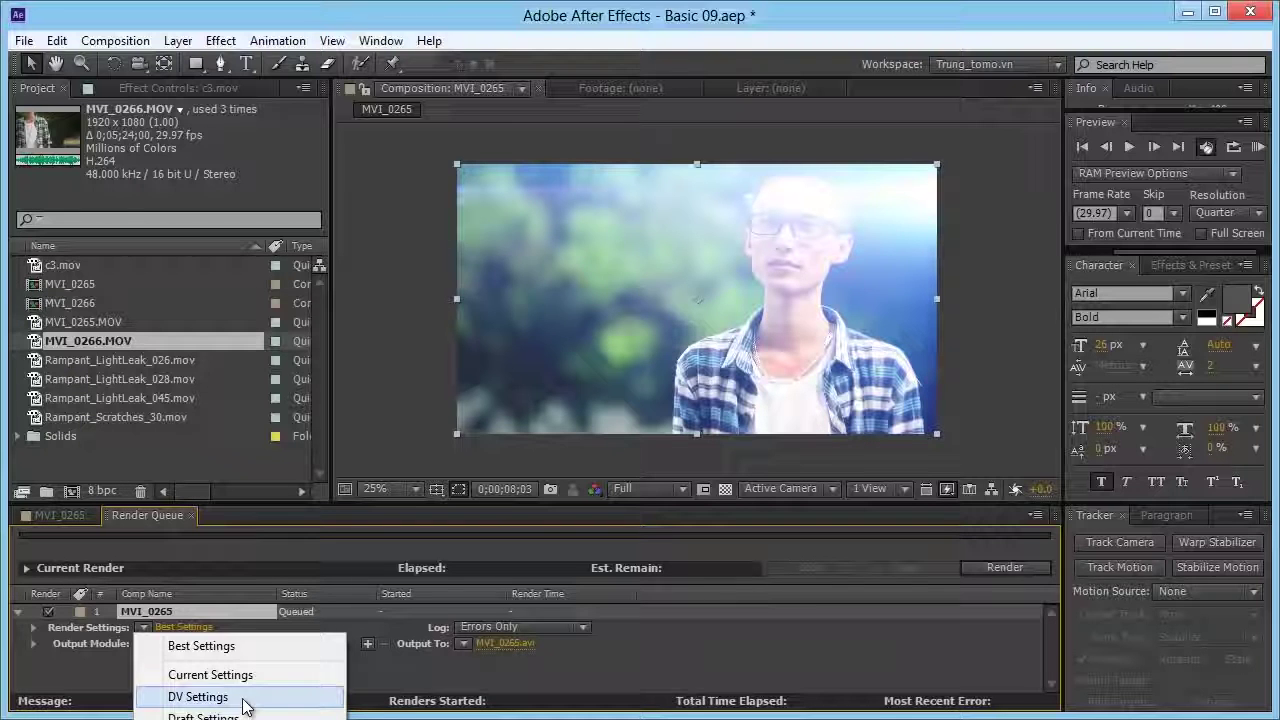
{"action": "left_click", "coordinate": [201, 647]}
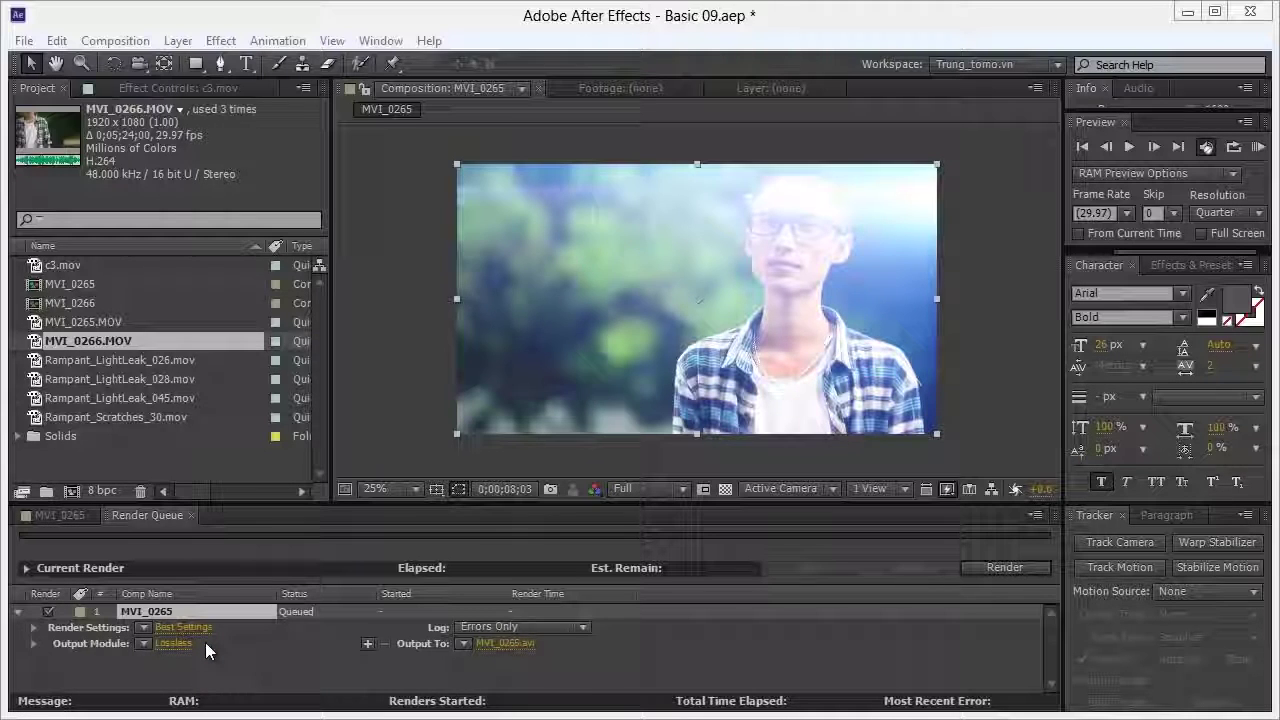
Set the queued item's output module to H.264 and its output file to MVI_0265 in the Intro_thac nuoc folder
{"action": "left_click", "coordinate": [142, 643]}
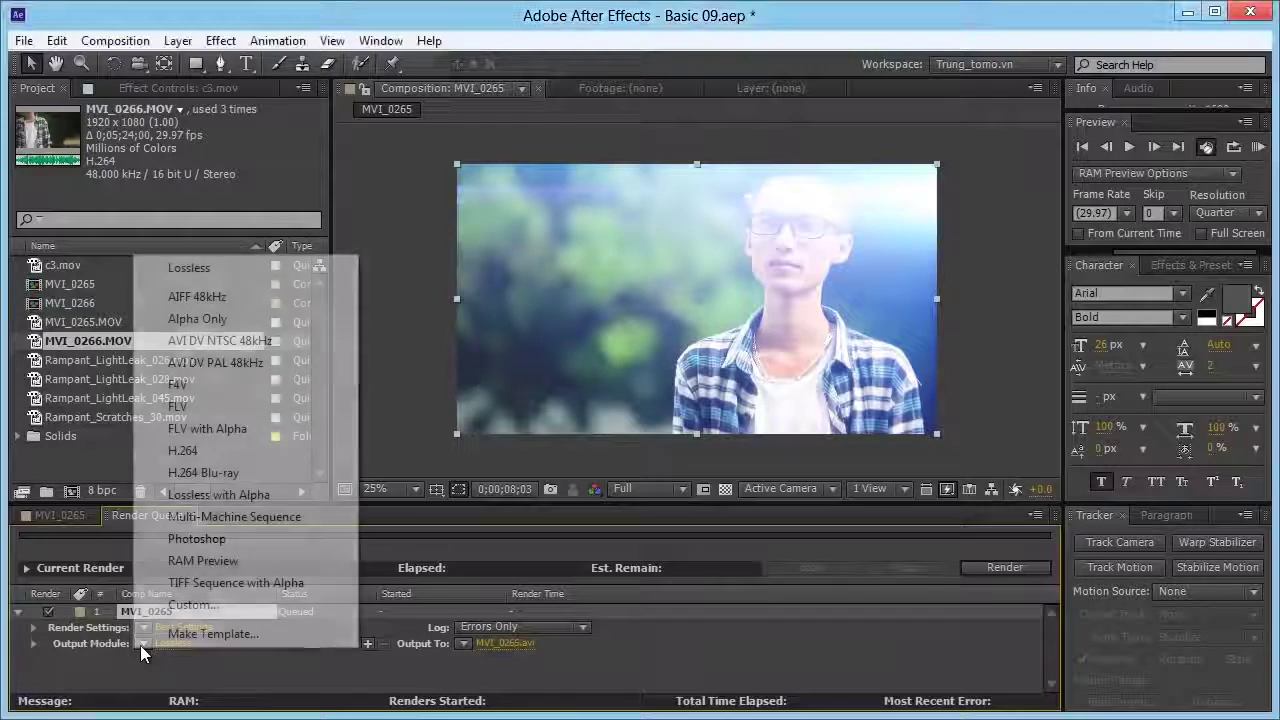
{"action": "left_click", "coordinate": [185, 452]}
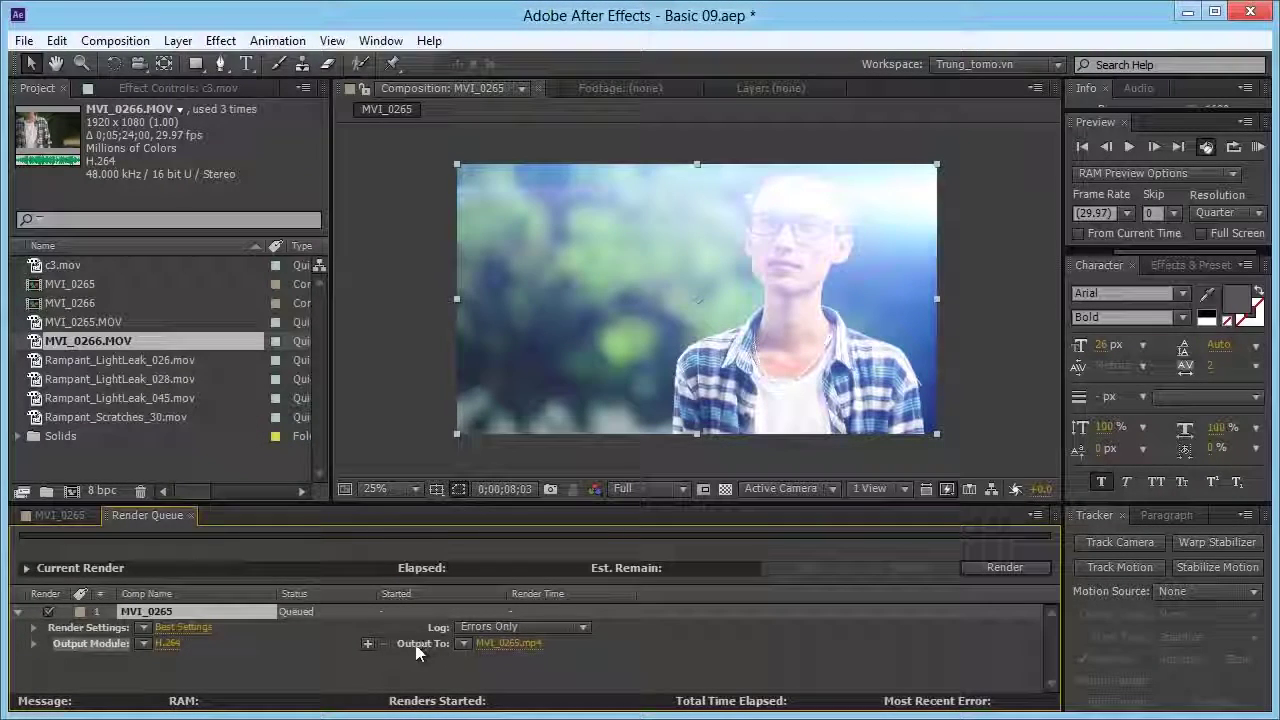
{"action": "left_click", "coordinate": [488, 642]}
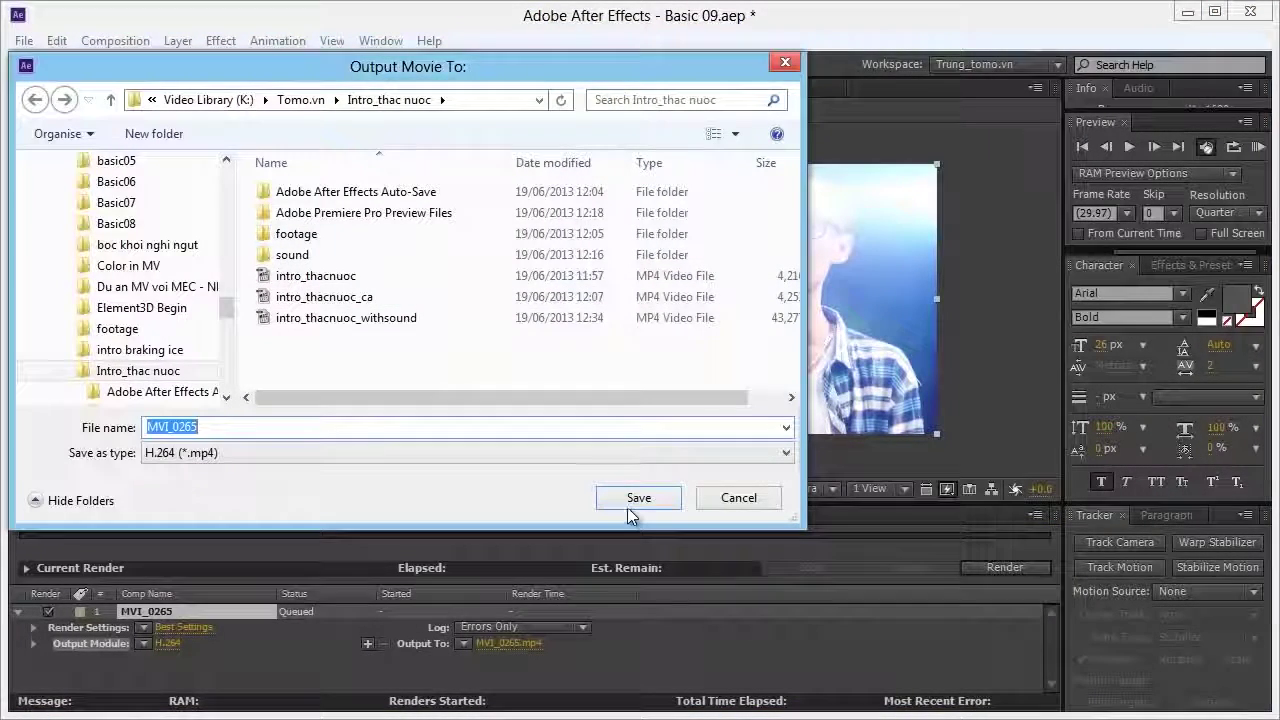
{"action": "left_click", "coordinate": [627, 503]}
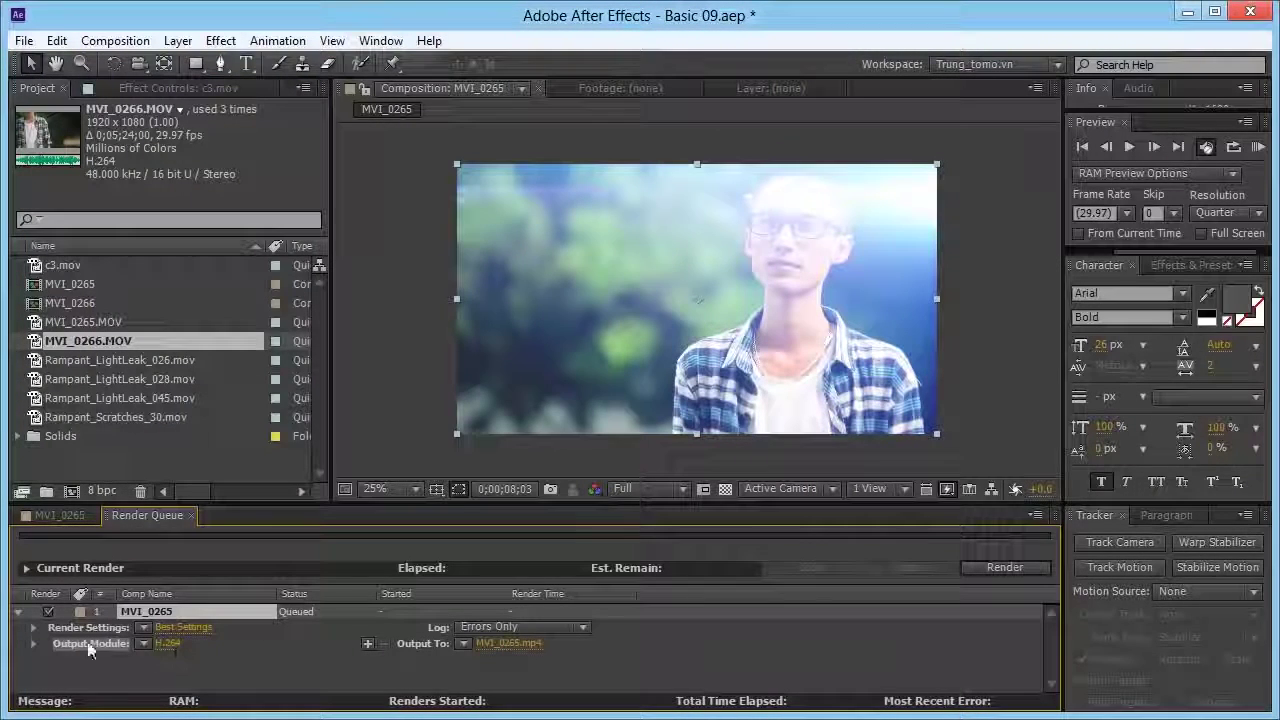
Open the output module's settings and examine the available formats and the channel options for H.264
{"action": "left_click", "coordinate": [171, 645]}
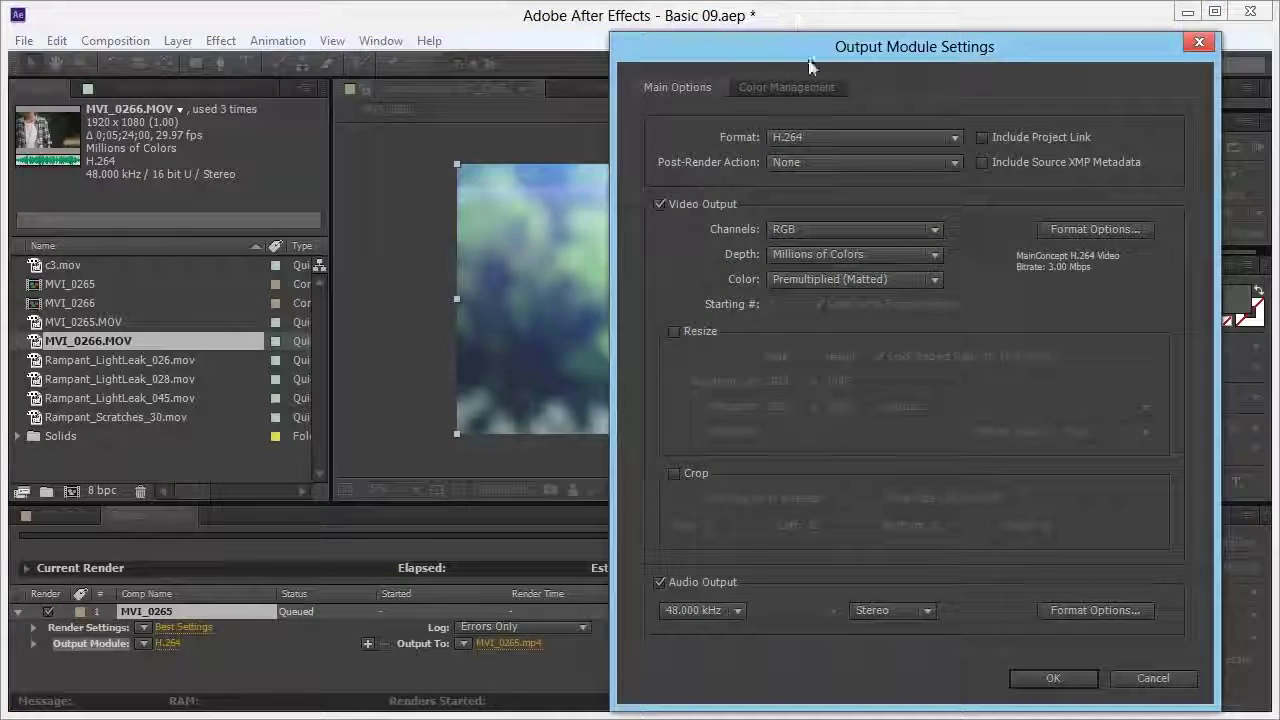
{"action": "left_click_drag", "start_coordinate": [810, 62], "coordinate": [673, 47]}
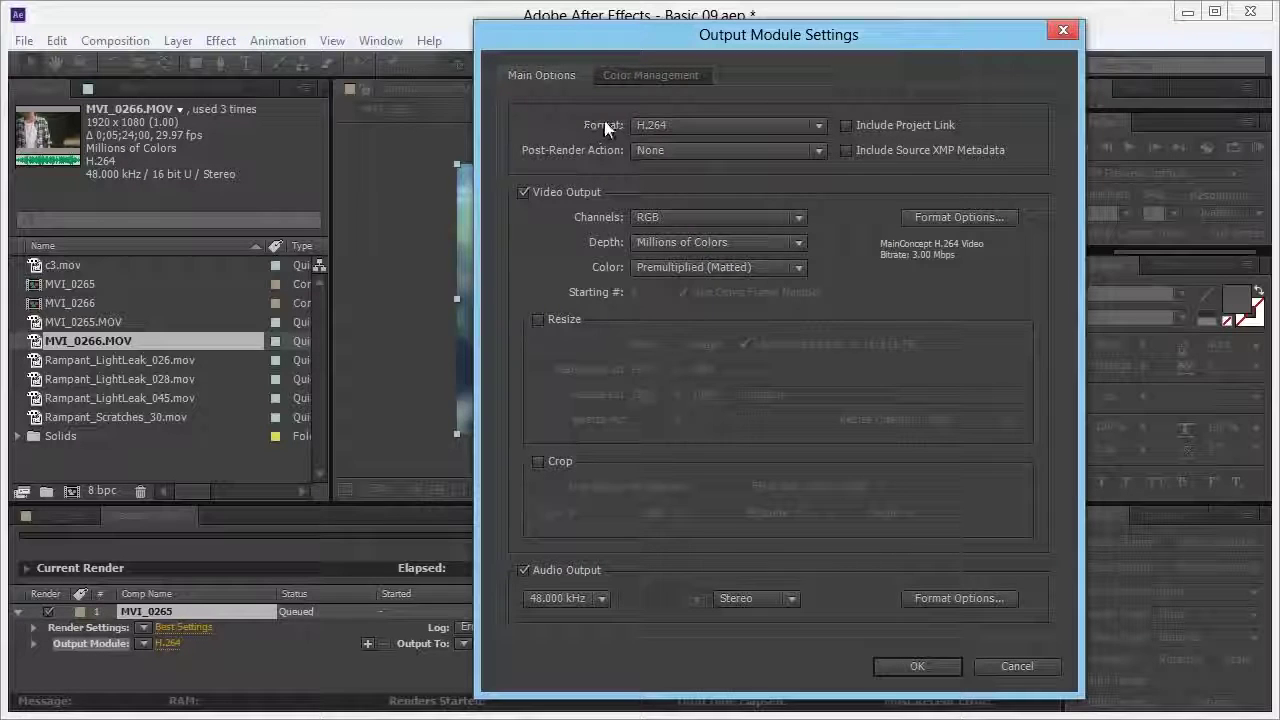
{"action": "left_click", "coordinate": [661, 121]}
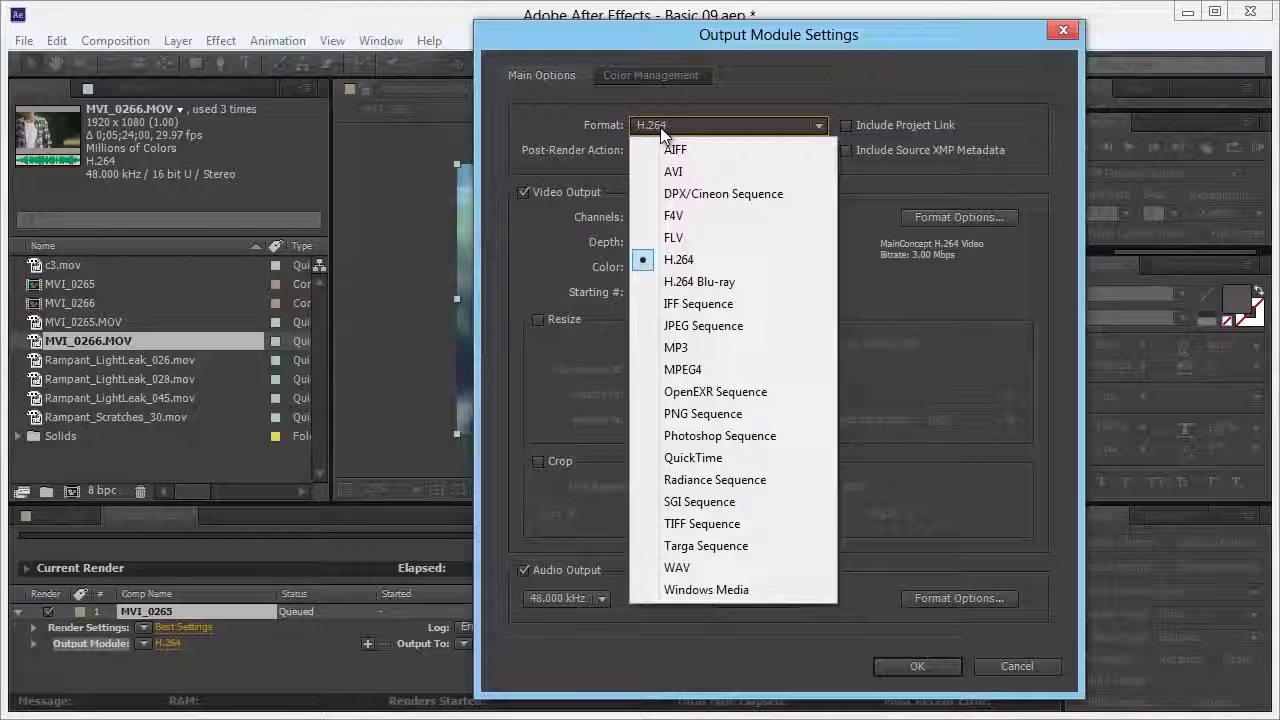
{"action": "left_click", "coordinate": [660, 127]}
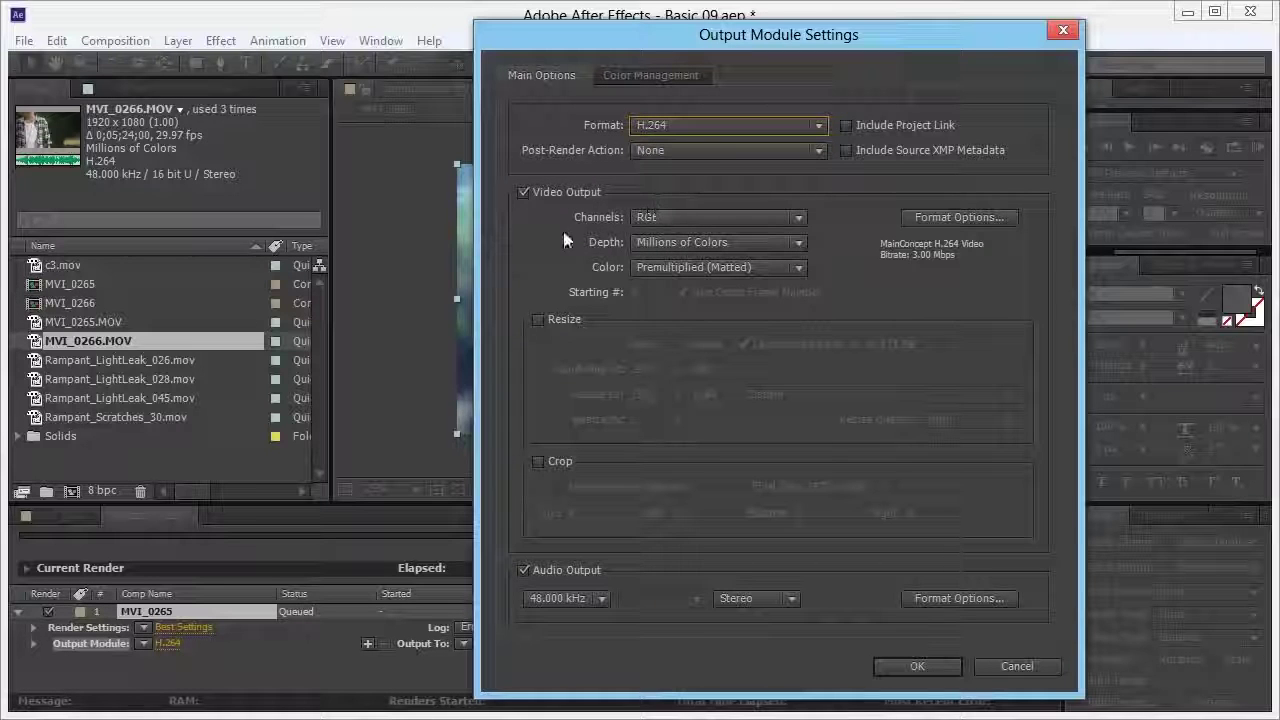
{"action": "left_click", "coordinate": [672, 217]}
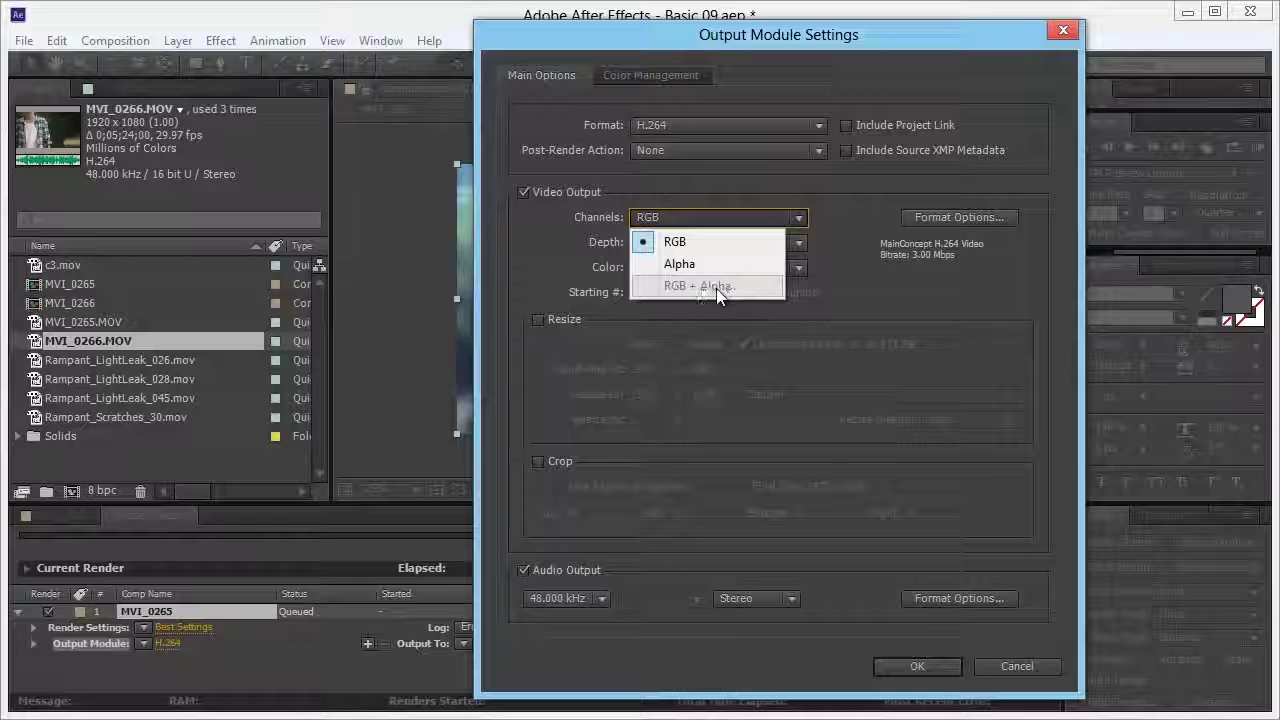
{"action": "left_click", "coordinate": [697, 188]}
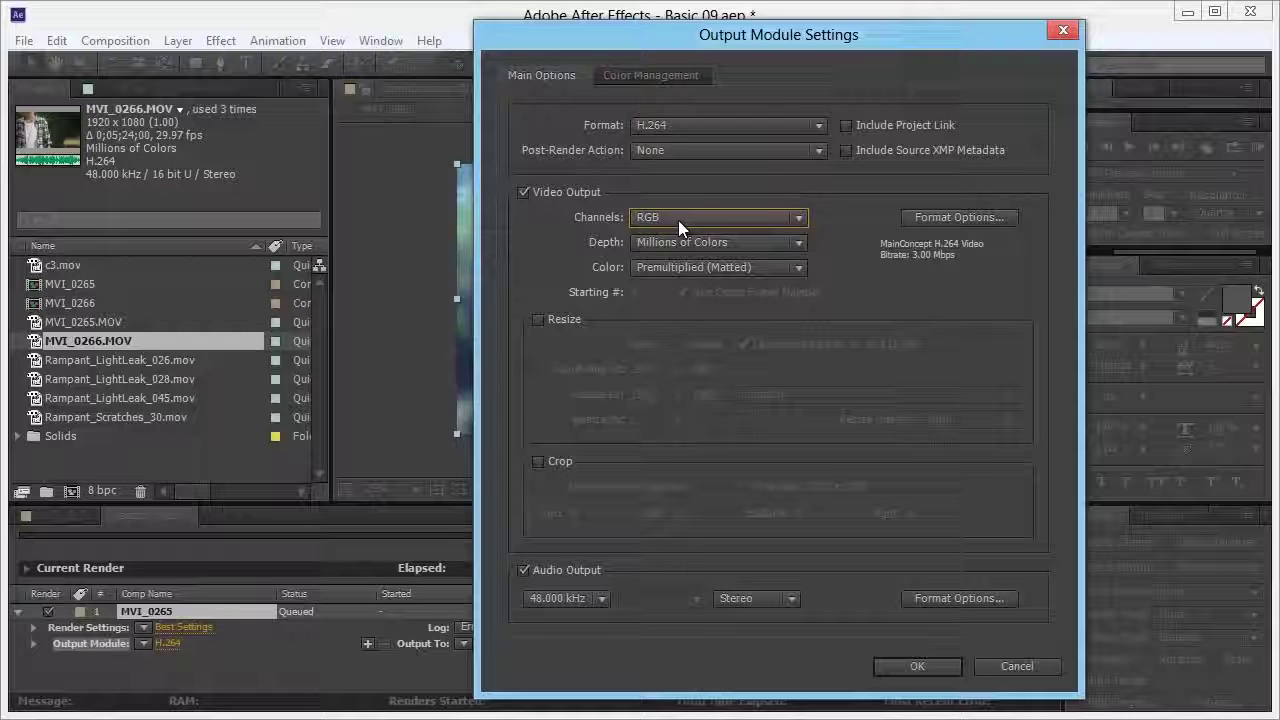
{"action": "left_click", "coordinate": [678, 219]}
Try QuickTime as the output format and inspect its channel options, including RGB + Alpha
{"action": "left_click", "coordinate": [652, 124]}
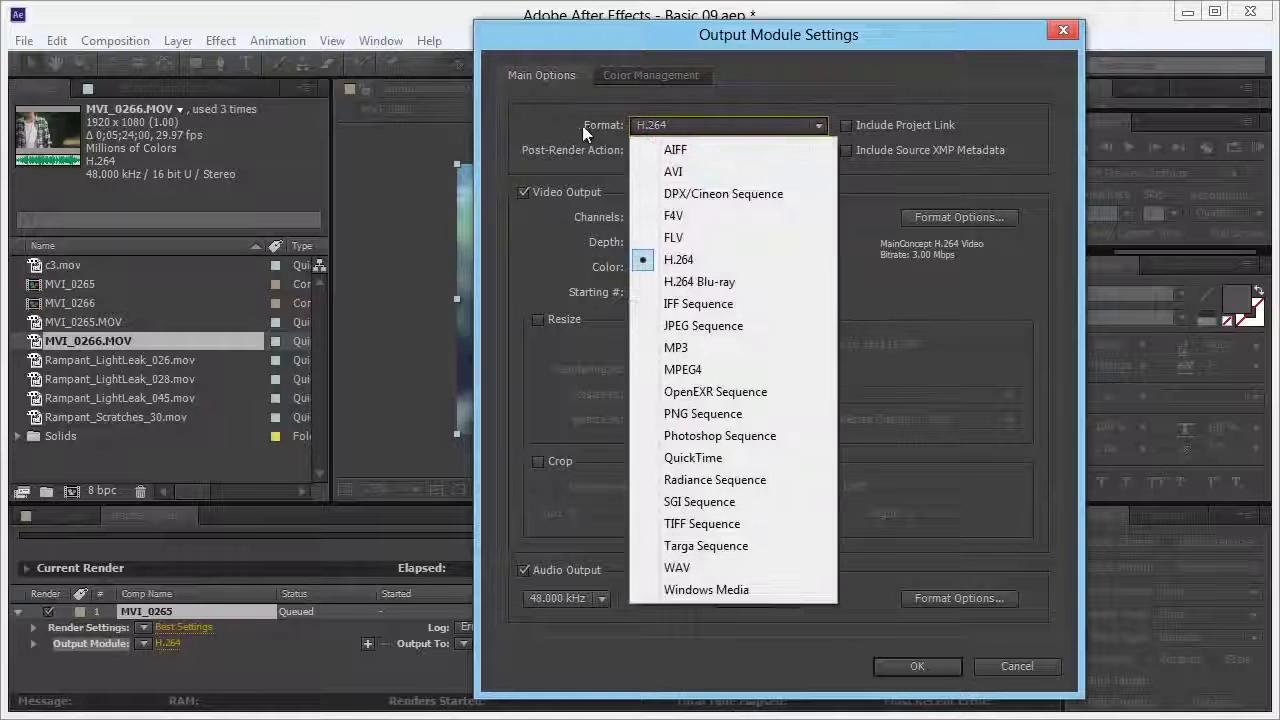
{"action": "left_click", "coordinate": [676, 479]}
{"action": "left_click", "coordinate": [700, 125]}
{"action": "left_click", "coordinate": [700, 457]}
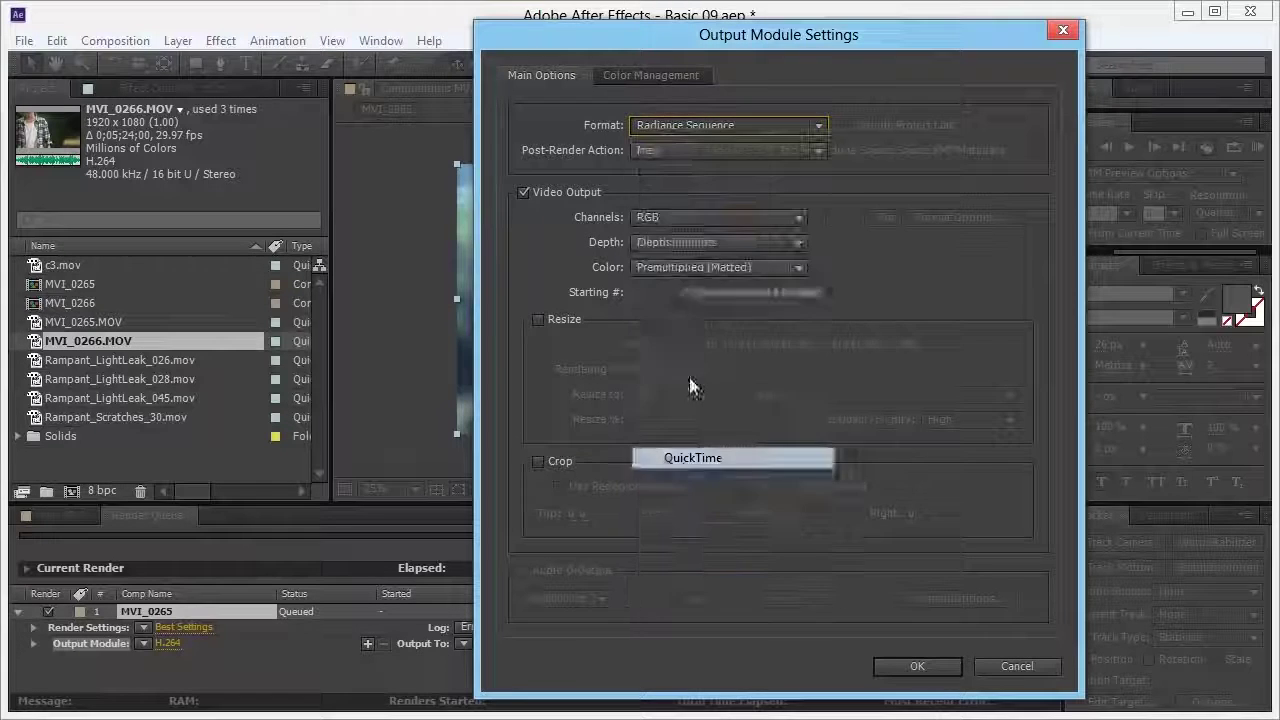
{"action": "left_click", "coordinate": [645, 217]}
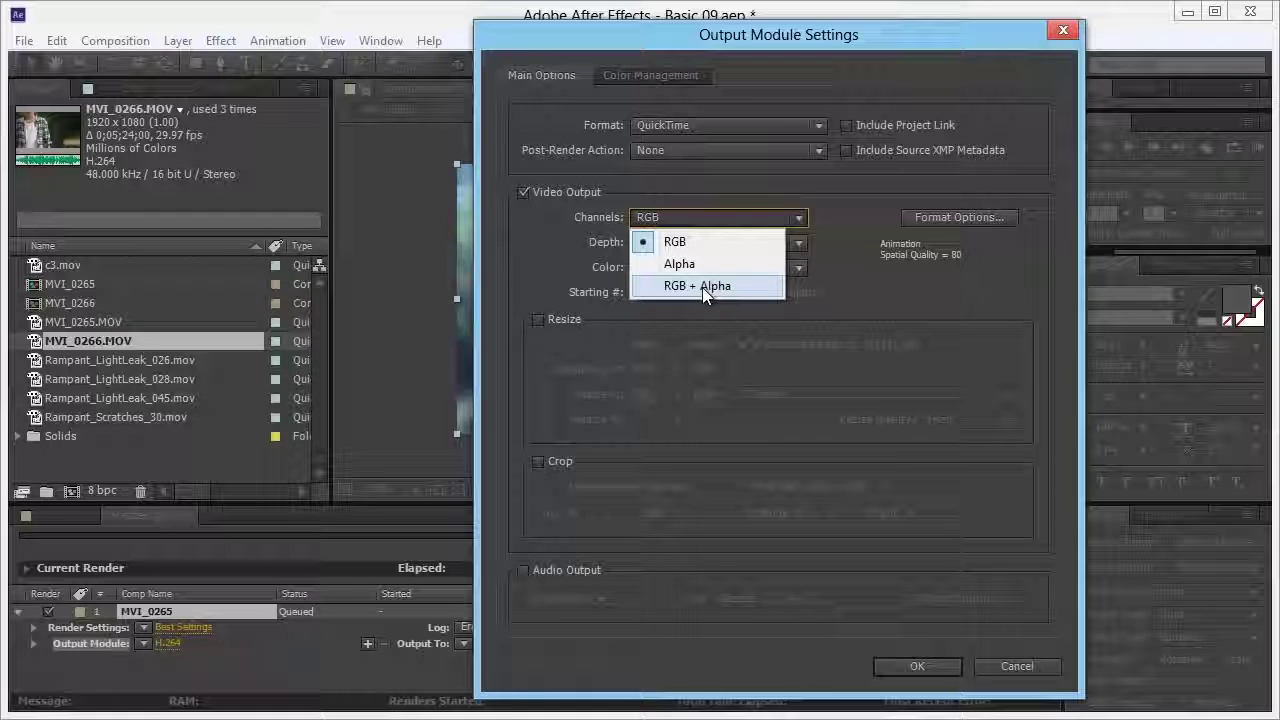
{"action": "left_click", "coordinate": [654, 36]}
{"action": "left_click_drag", "start_coordinate": [600, 34], "coordinate": [816, 487]}
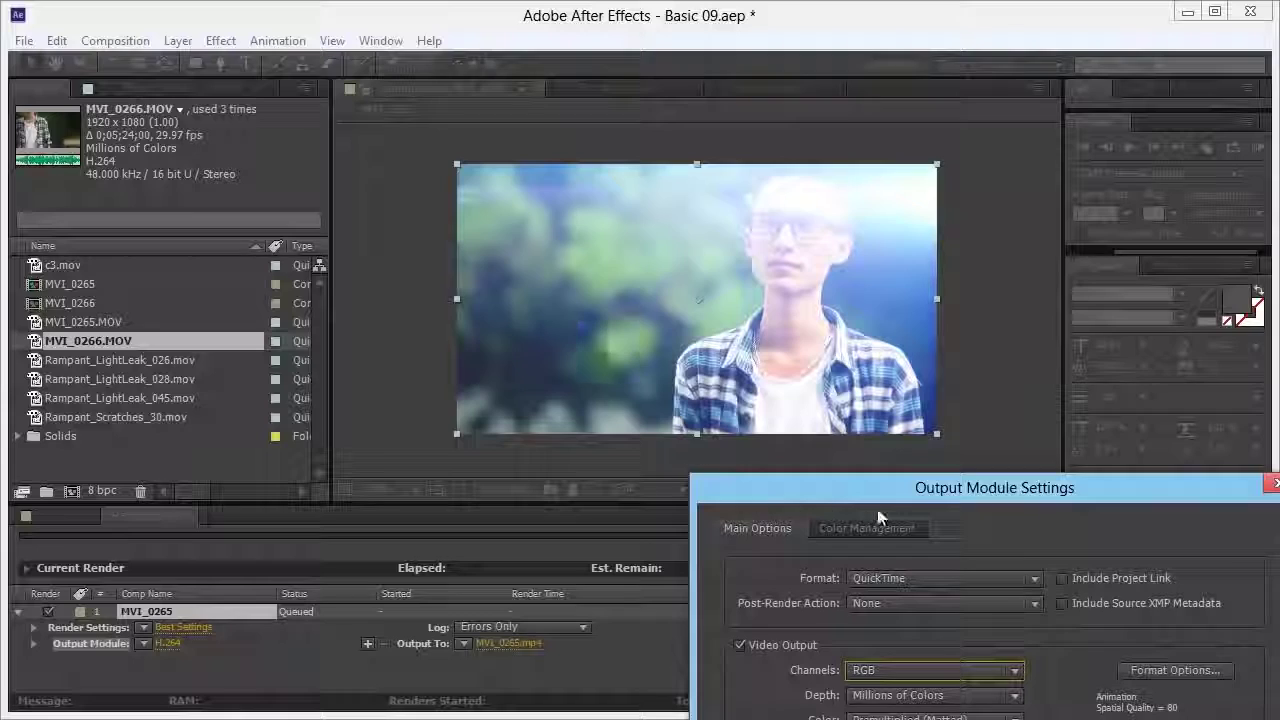
{"action": "left_click_drag", "start_coordinate": [912, 495], "coordinate": [790, 32]}
Set the output module's format to H.264 with RGB channels
{"action": "left_click", "coordinate": [812, 119]}
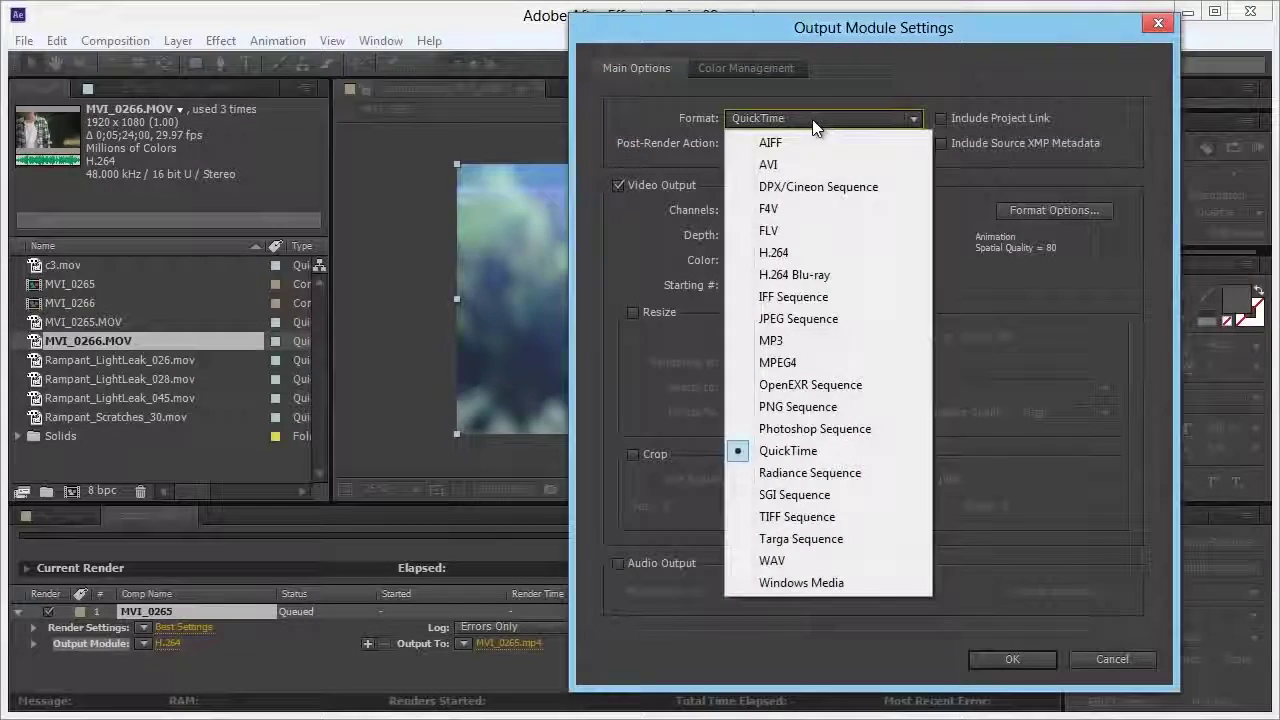
{"action": "left_click", "coordinate": [790, 252]}
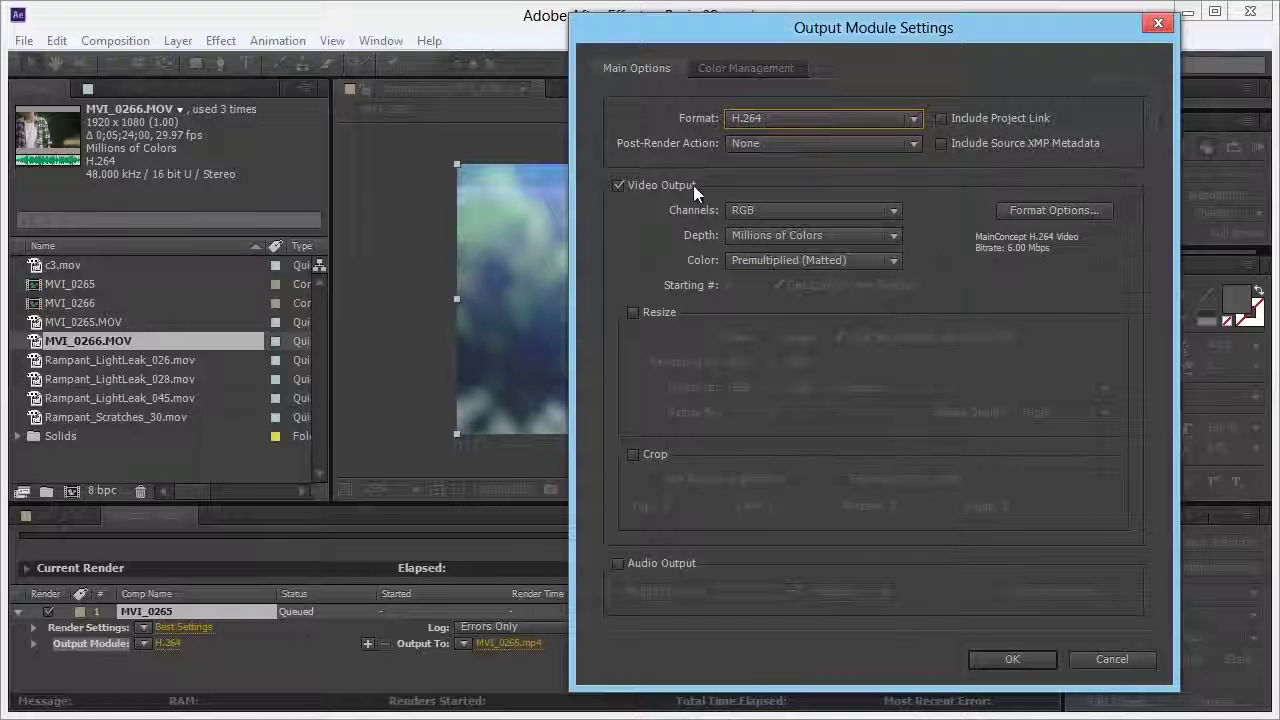
{"action": "left_click", "coordinate": [775, 214]}
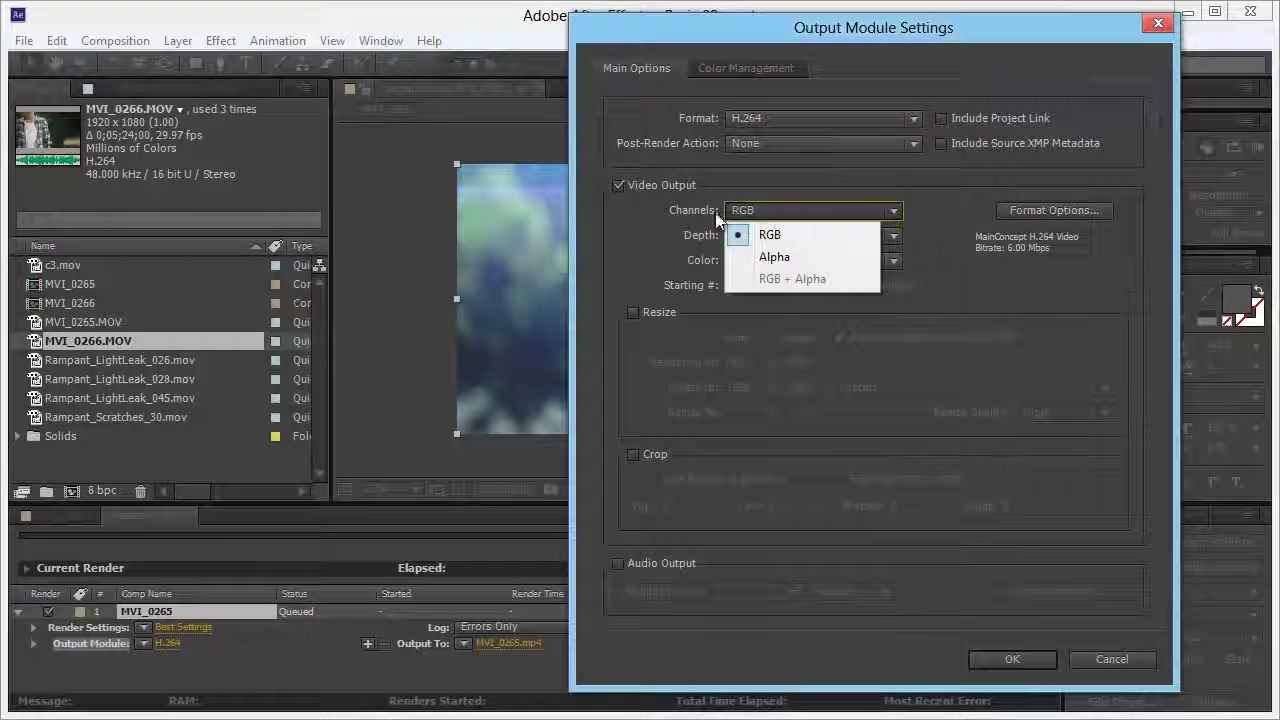
{"action": "left_click", "coordinate": [771, 234]}
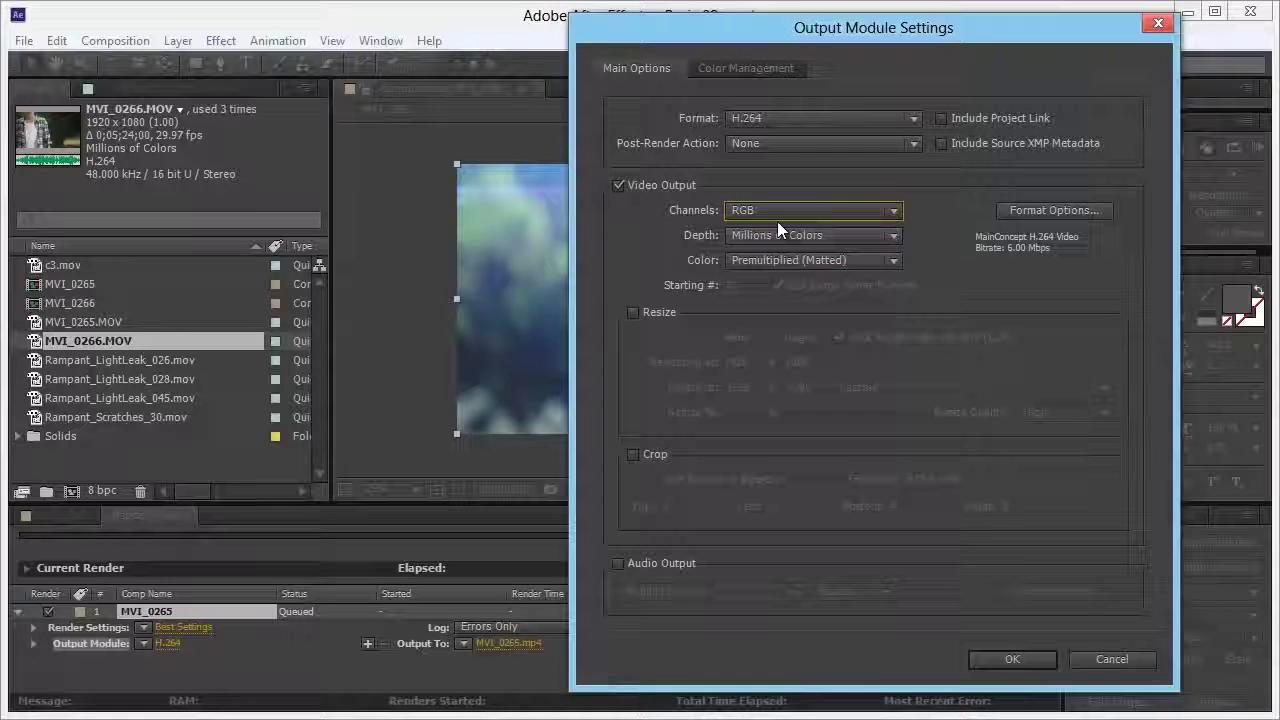
Open the H.264 video format options and choose the High profile with level 5.1
{"action": "left_click", "coordinate": [1023, 213]}
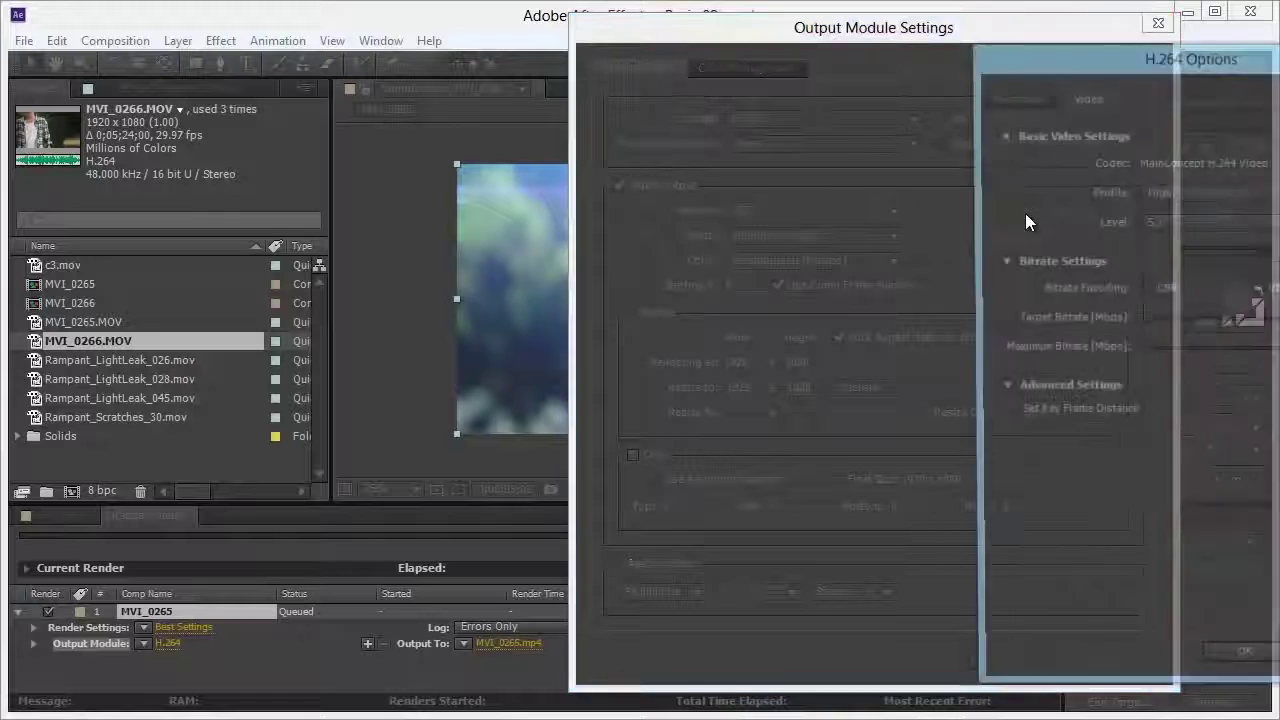
{"action": "left_click_drag", "start_coordinate": [1120, 44], "coordinate": [892, 30]}
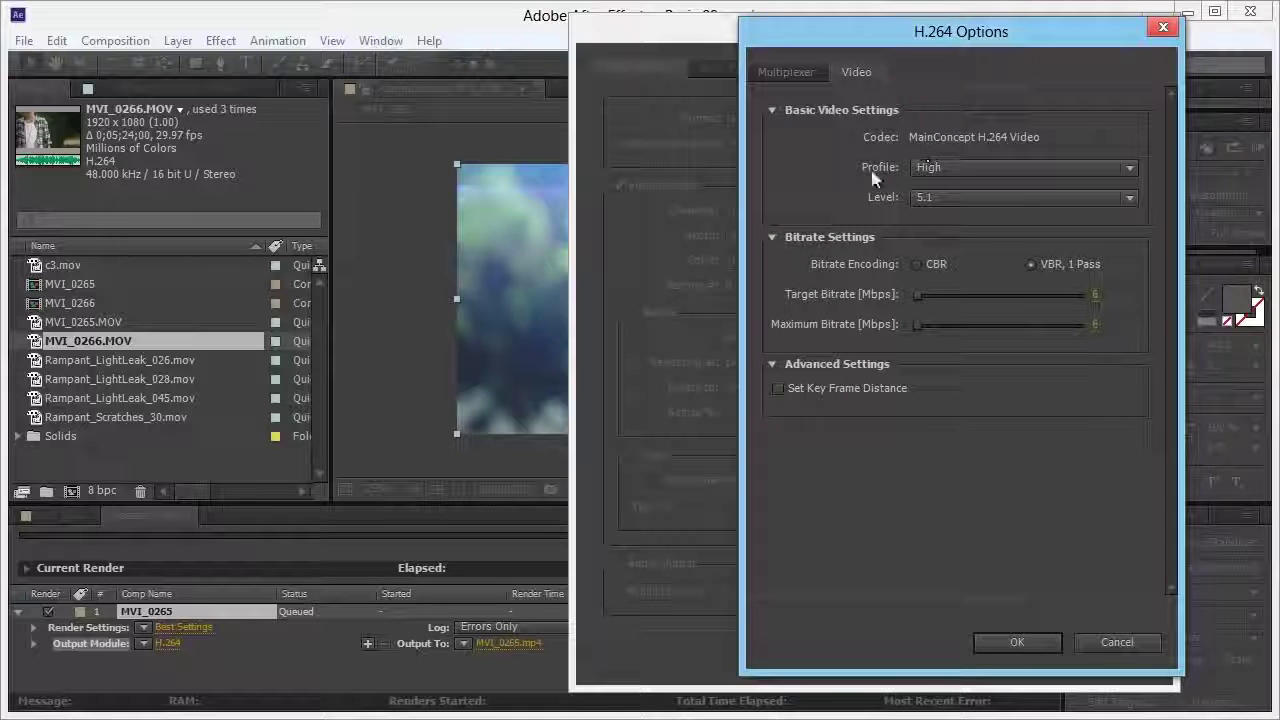
{"action": "left_click", "coordinate": [993, 170]}
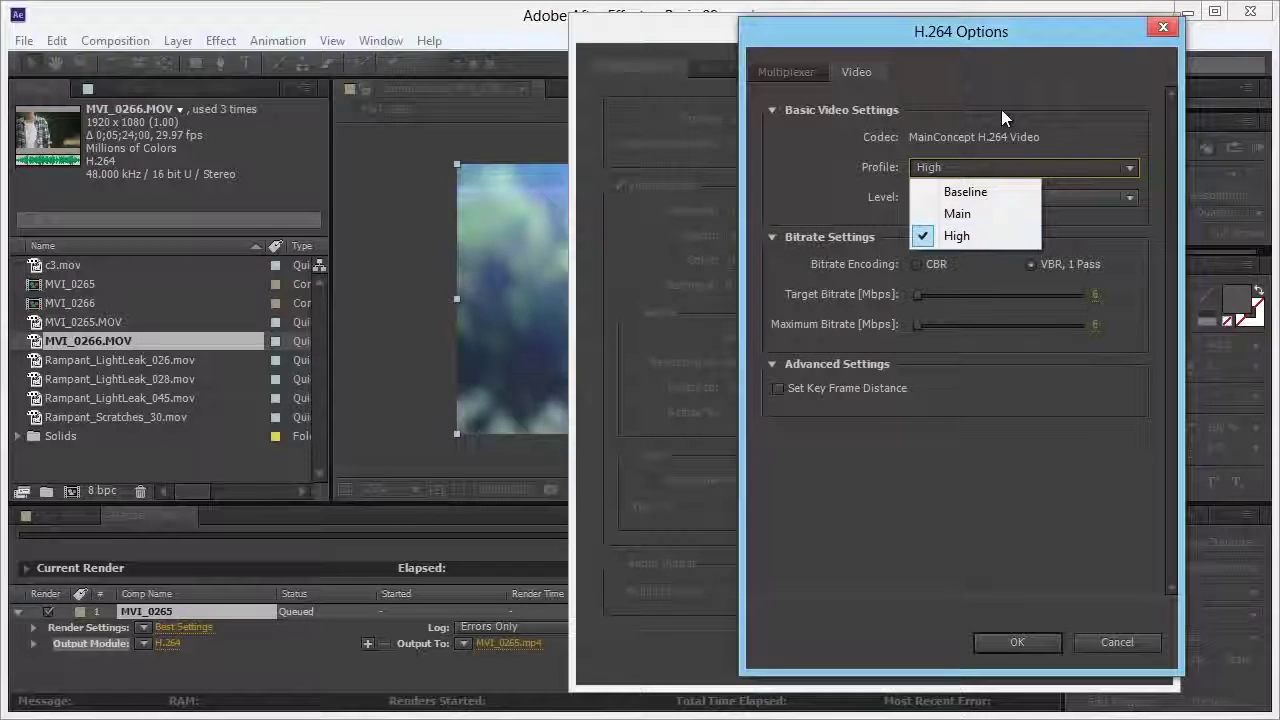
{"action": "left_click", "coordinate": [985, 240]}
{"action": "left_click", "coordinate": [939, 197]}
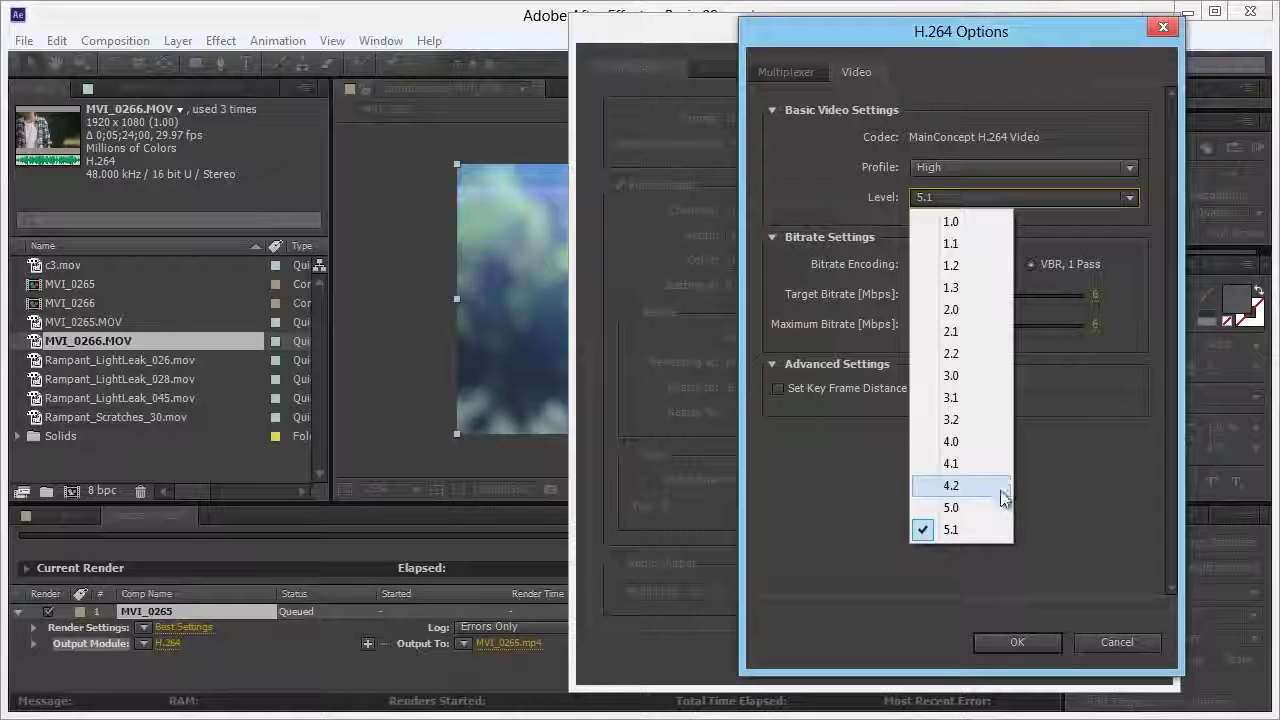
{"action": "left_click", "coordinate": [955, 529]}
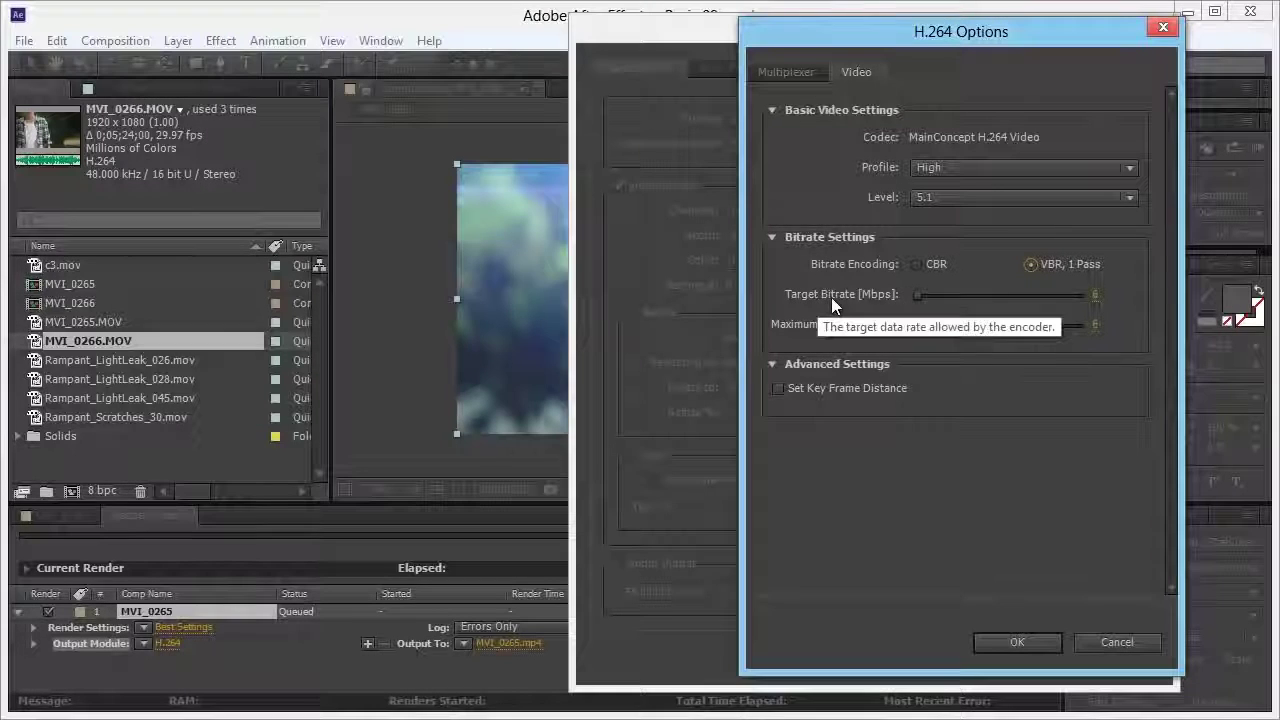
Set the H.264 target bitrate to 20 Mbps
{"action": "left_click_drag", "start_coordinate": [918, 295], "coordinate": [930, 294]}
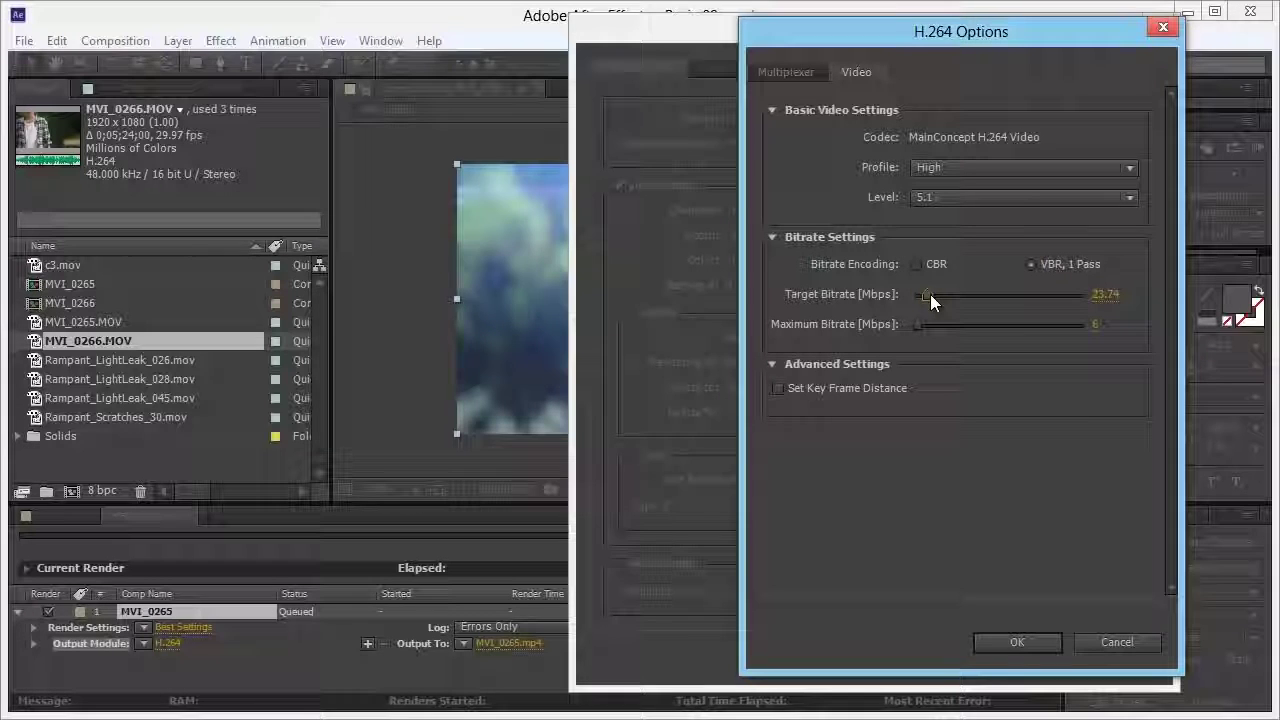
{"action": "left_click", "coordinate": [1104, 294]}
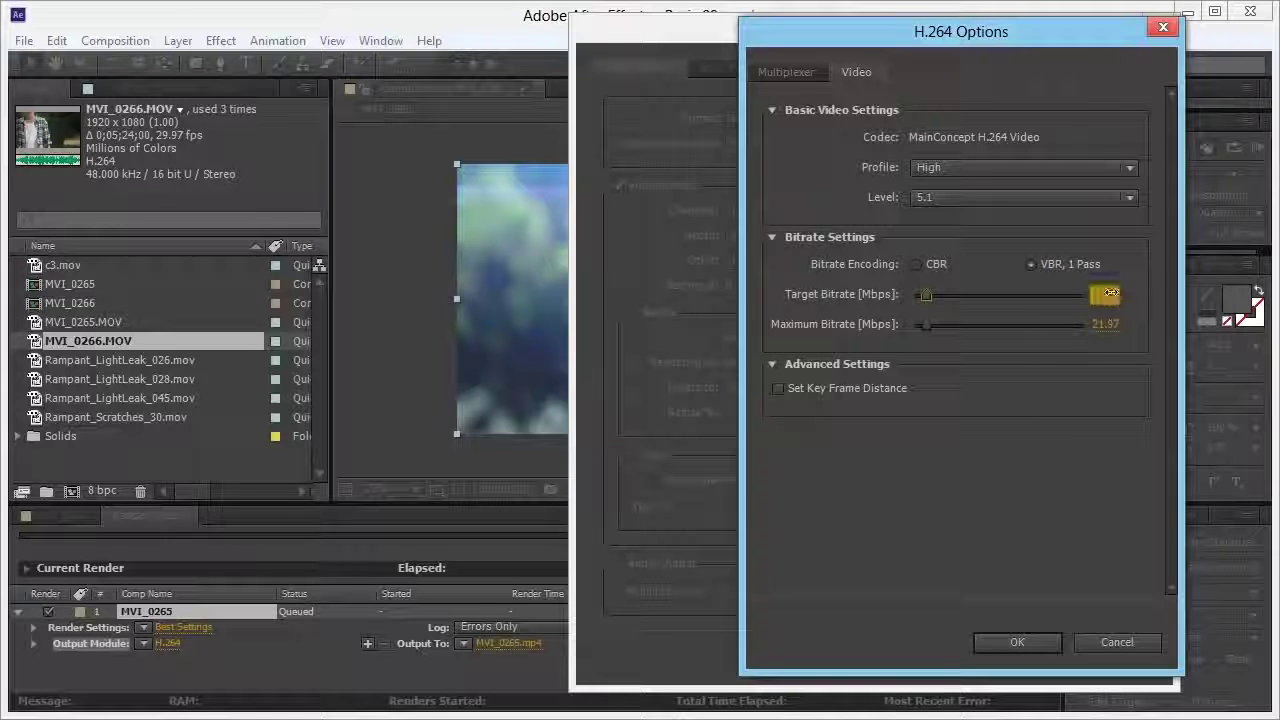
{"action": "key", "text": "BackSpace"}
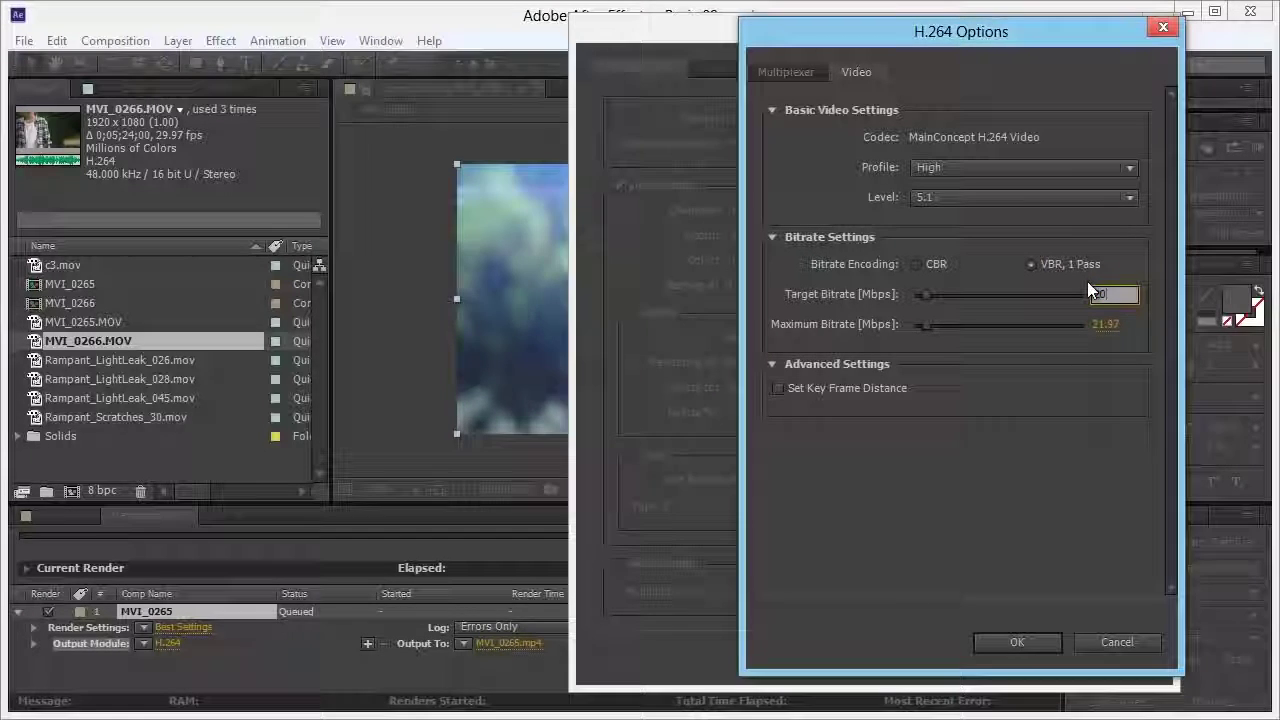
{"action": "type", "text": "20"}
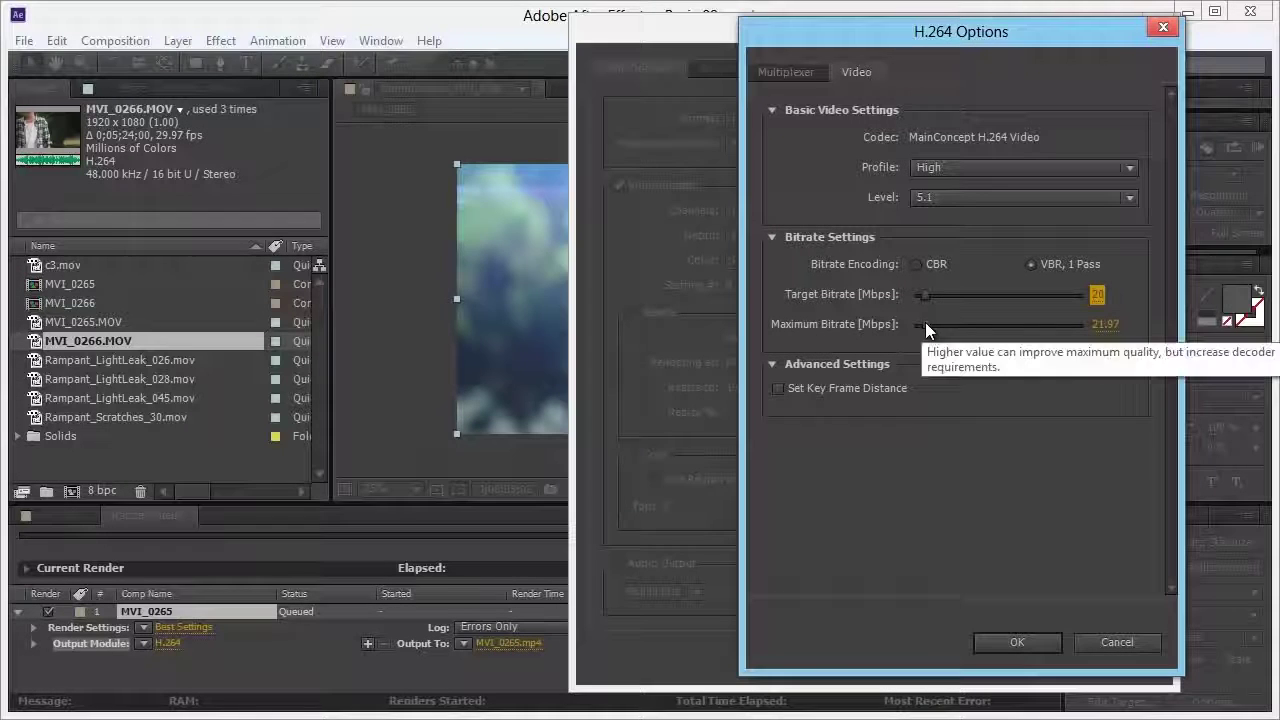
Set the H.264 maximum bitrate to 40 Mbps
{"action": "left_click_drag", "start_coordinate": [925, 322], "coordinate": [932, 322]}
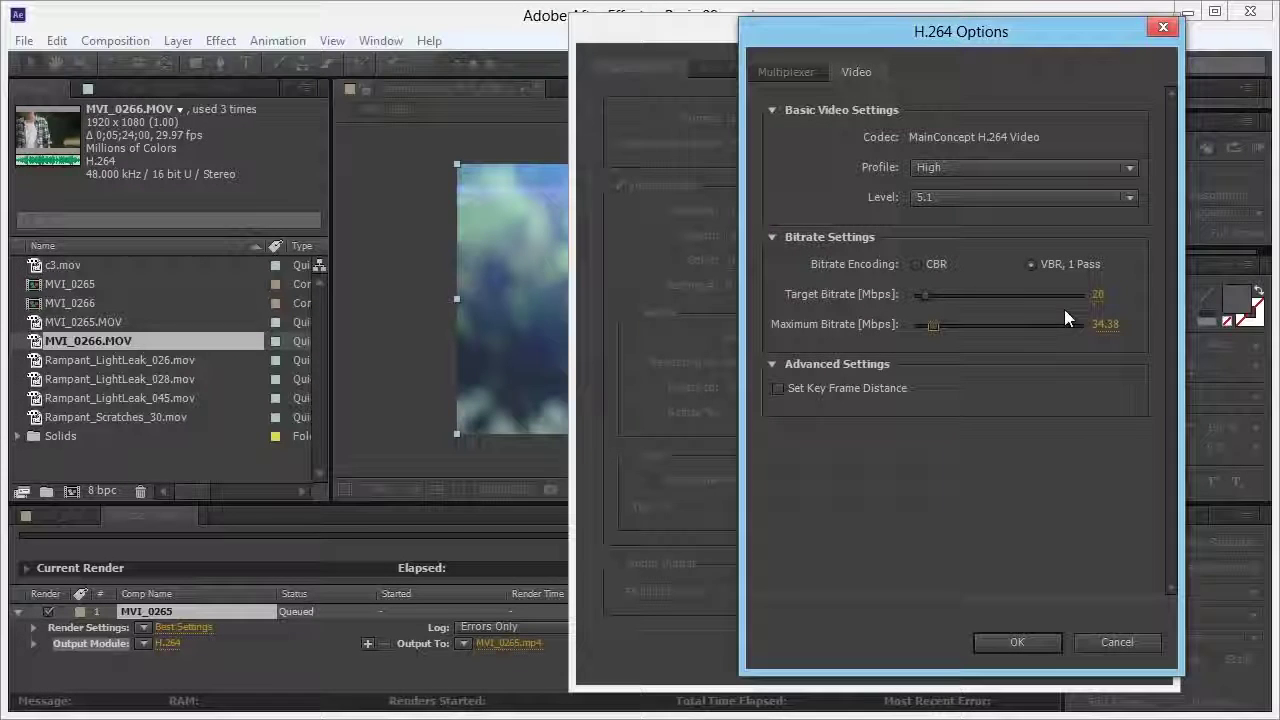
{"action": "left_click", "coordinate": [1106, 324]}
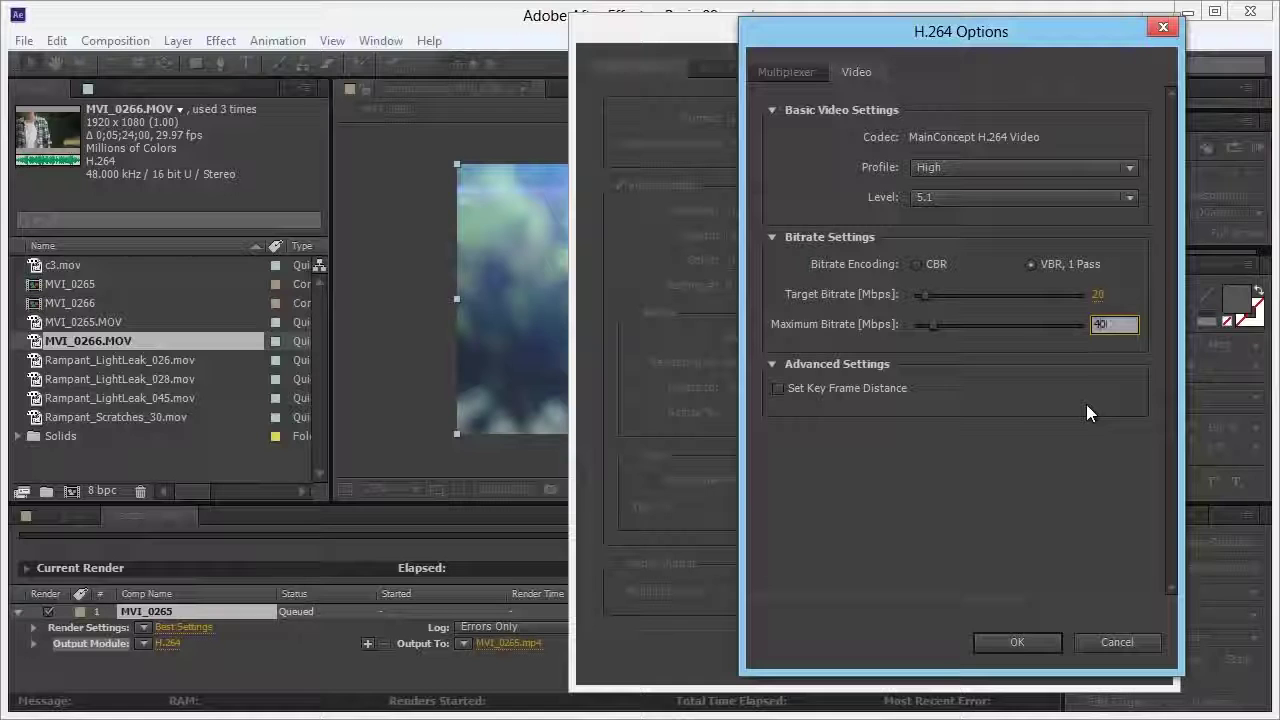
{"action": "key", "text": "BackSpace"}
{"action": "type", "text": "40"}
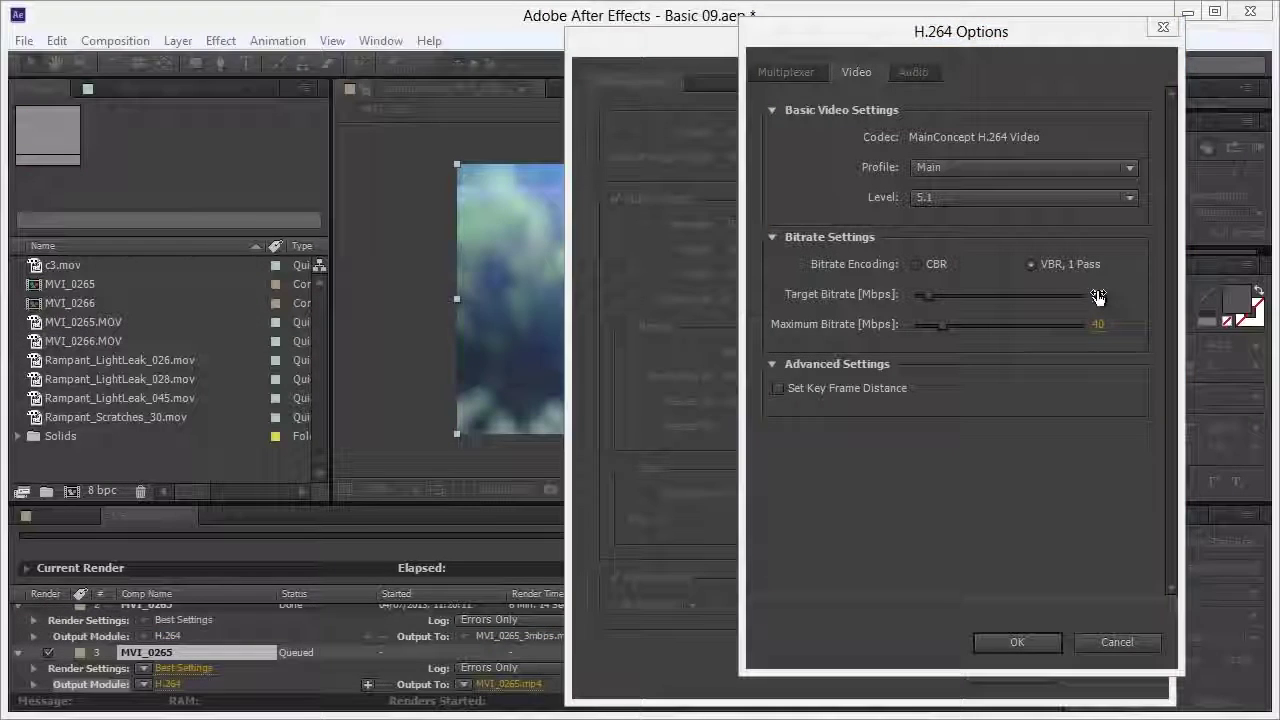
Set the H.264 target bitrate to 3 Mbps and the maximum bitrate to 8 Mbps
{"action": "left_click", "coordinate": [1096, 325]}
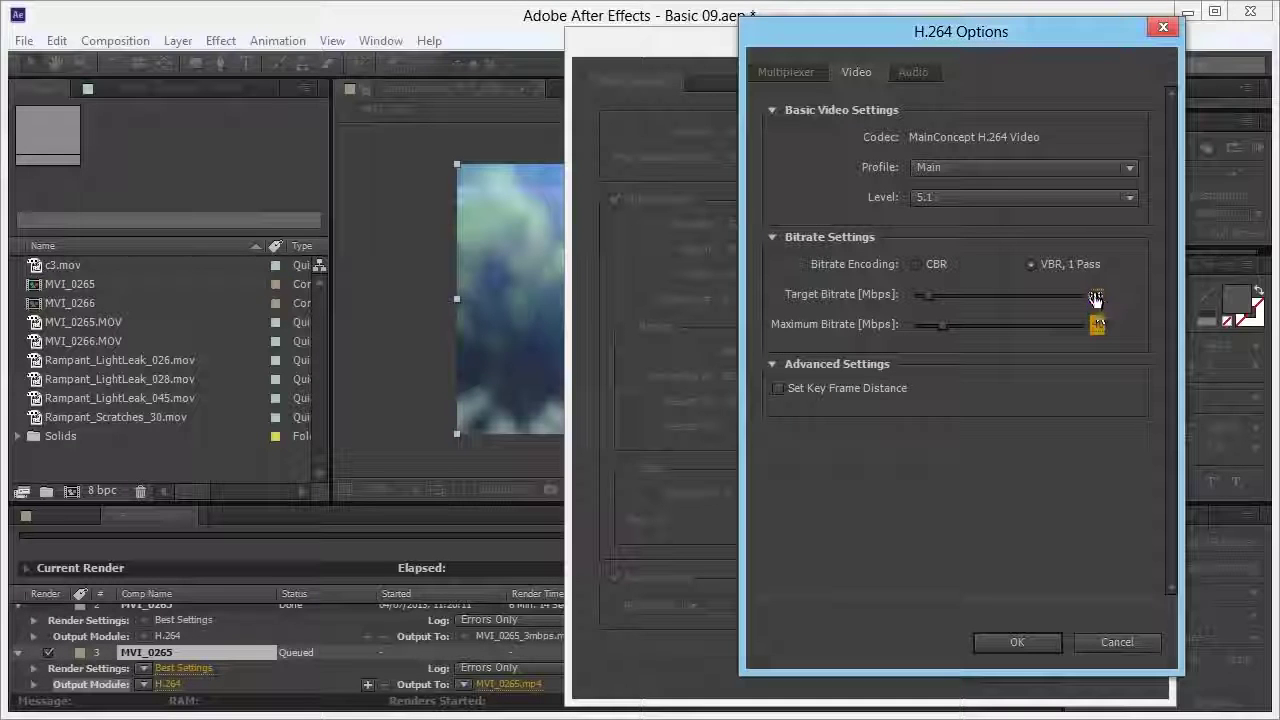
{"action": "left_click", "coordinate": [1097, 294]}
{"action": "type", "text": "3"}
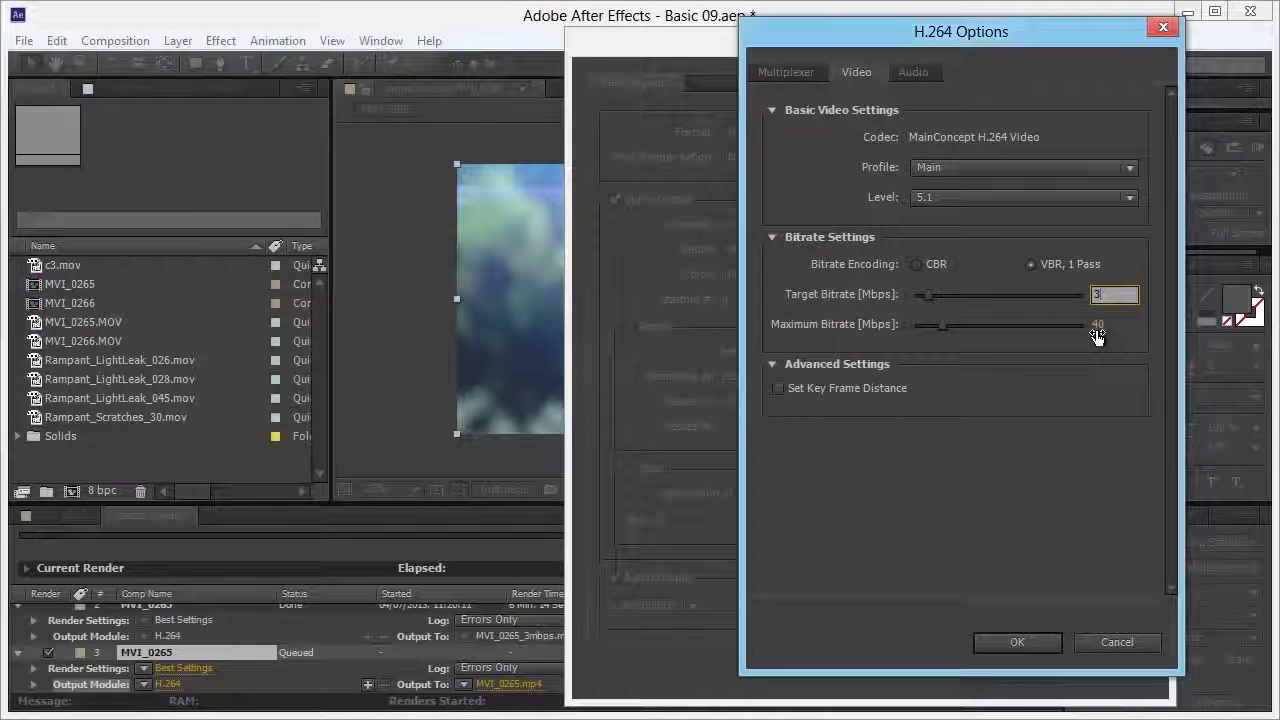
{"action": "left_click", "coordinate": [1097, 325]}
{"action": "type", "text": "8"}
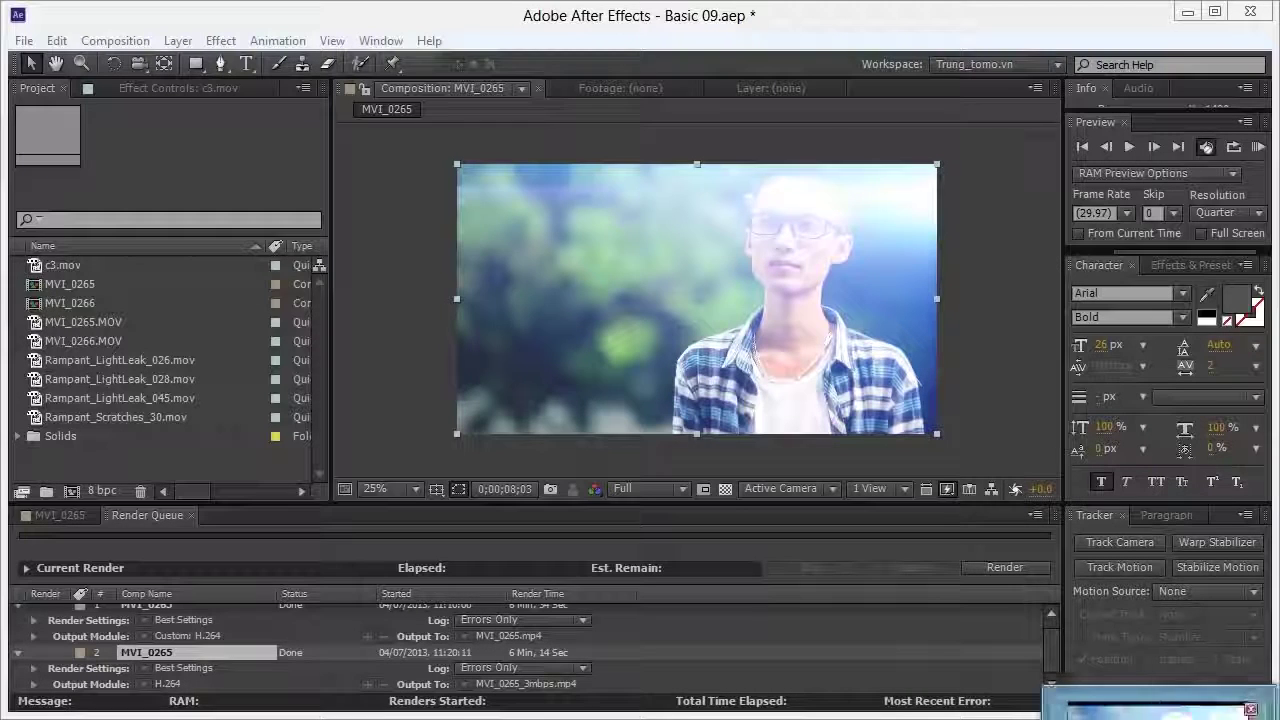
Switch to the video players and compare the image quality of the MVI_0265_1mbps and MVI_0265_3mbps renders
{"action": "key", "text": "alt+Tab"}
{"action": "key", "text": "alt+Tab"}
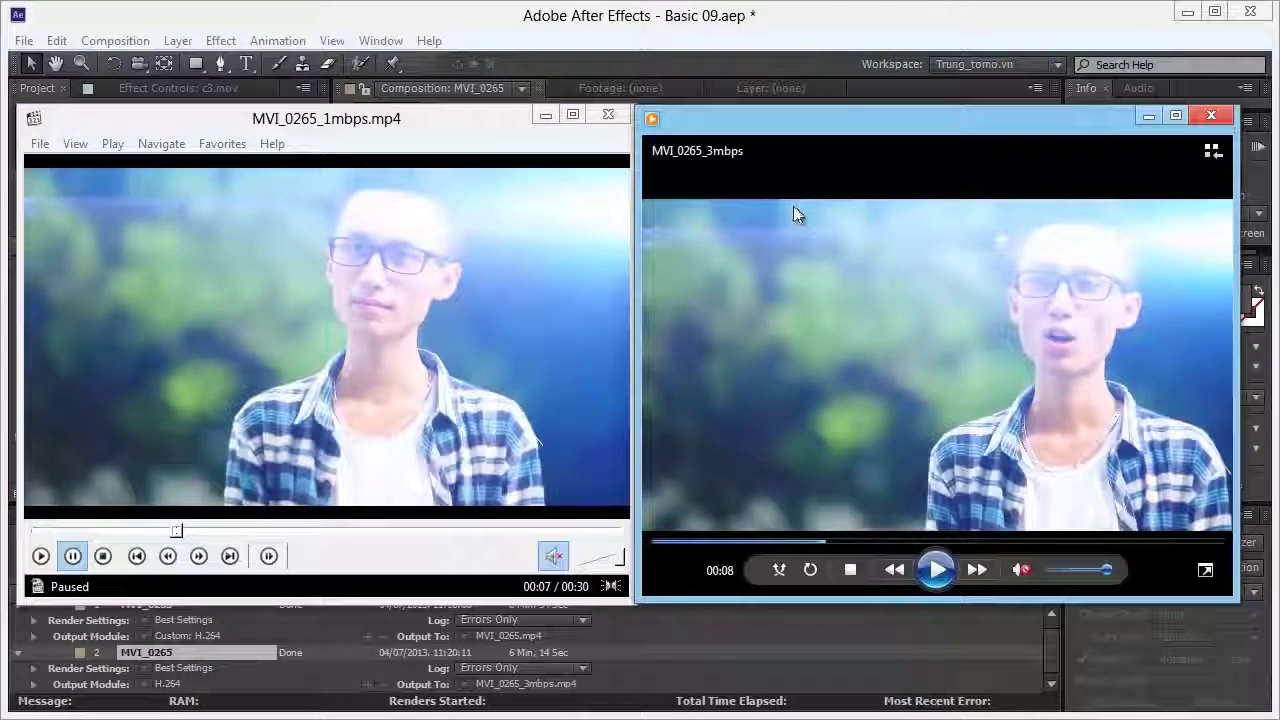
{"action": "left_click", "coordinate": [332, 127]}
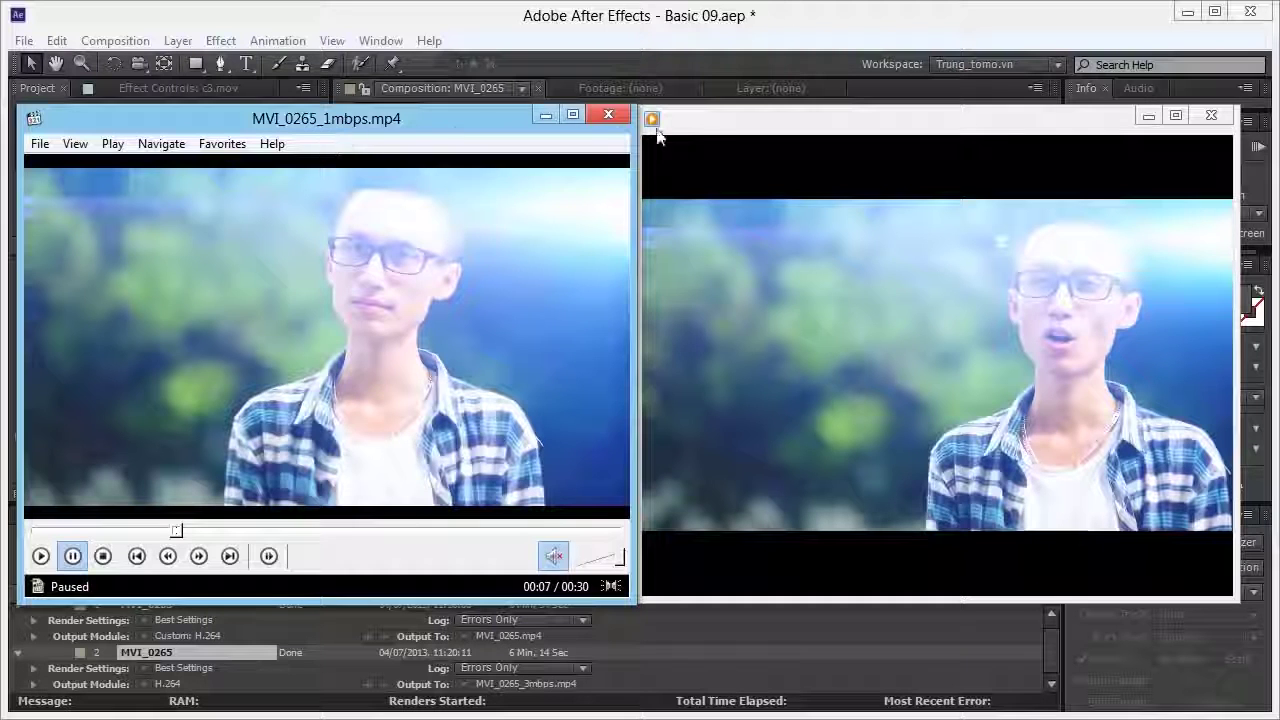
{"action": "left_click", "coordinate": [708, 133]}
{"action": "mouse_move", "coordinate": [1040, 228]}
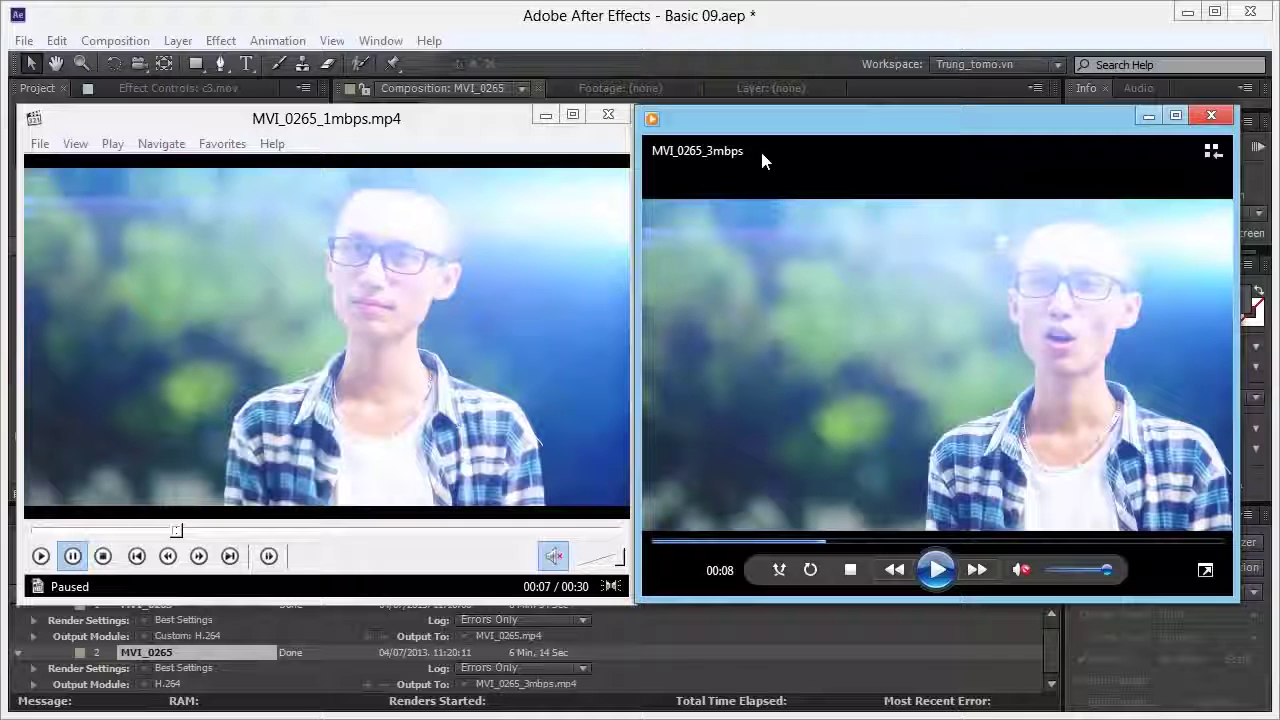
{"action": "key", "text": "alt+Tab"}
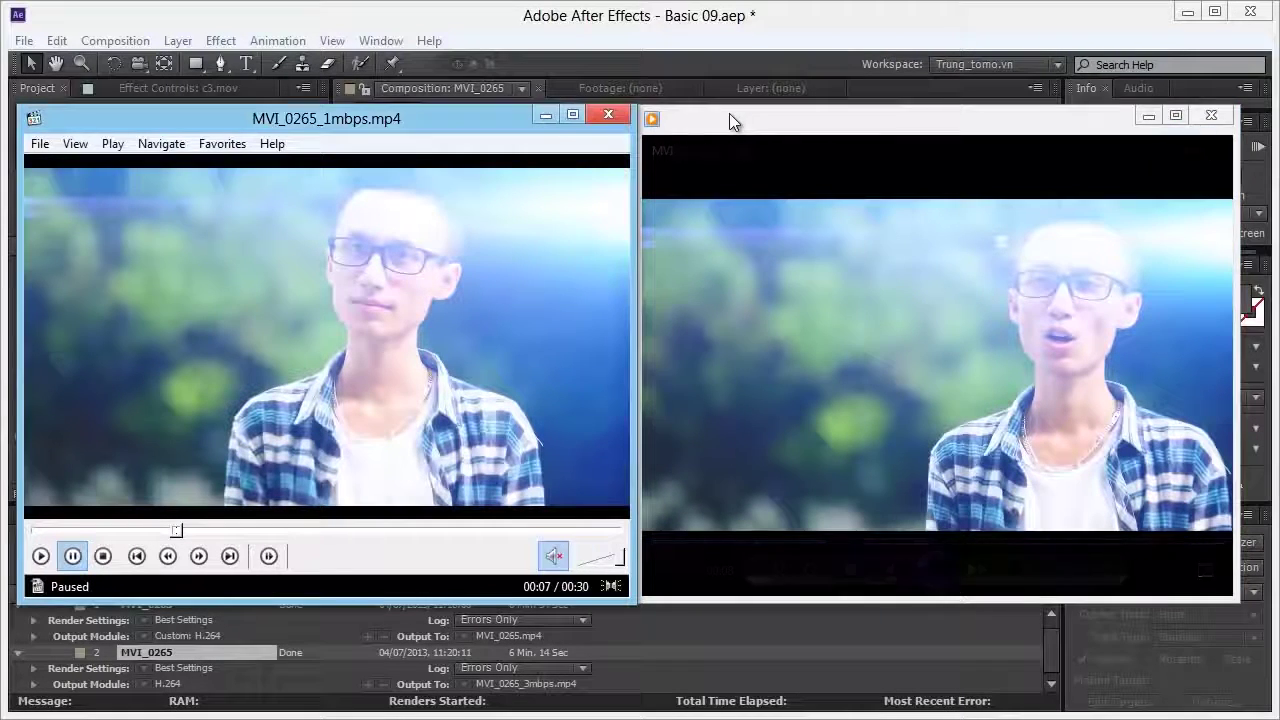
{"action": "left_click", "coordinate": [729, 113]}
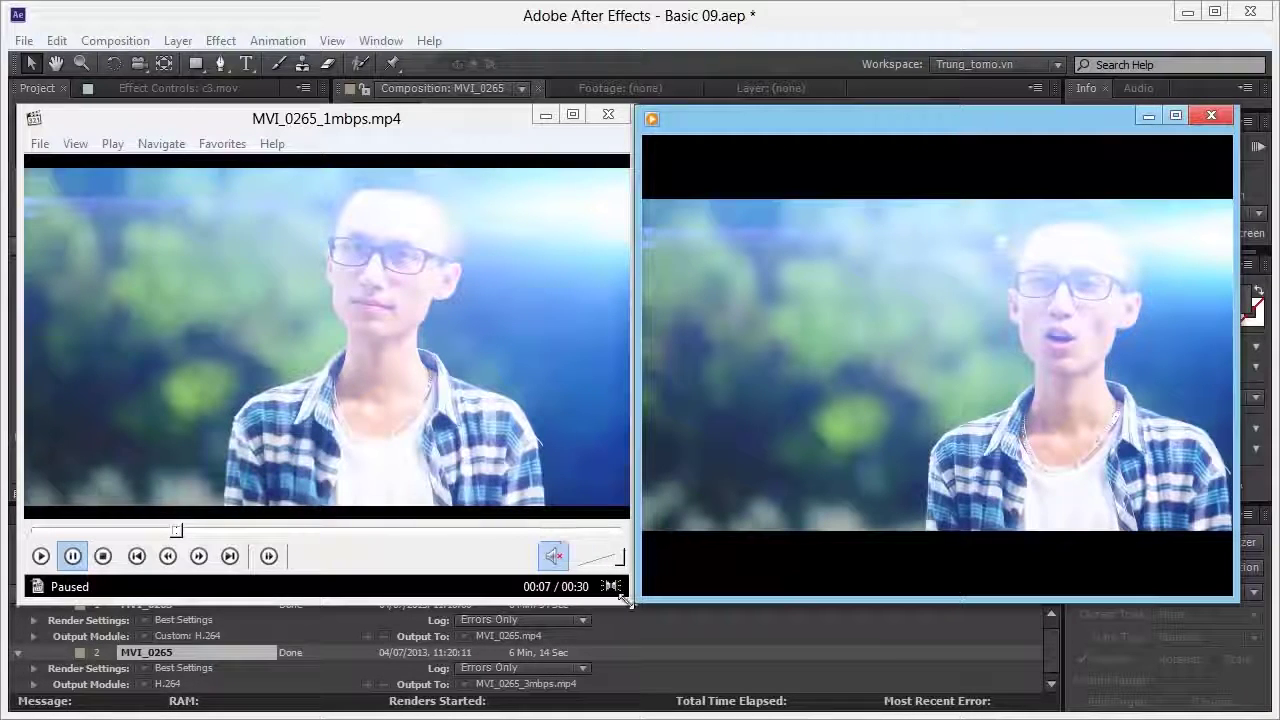
Enlarge the MVI_0265_3mbps player window and inspect its image detail against the 1 Mbps render
{"action": "left_click_drag", "start_coordinate": [633, 601], "coordinate": [1116, 684]}
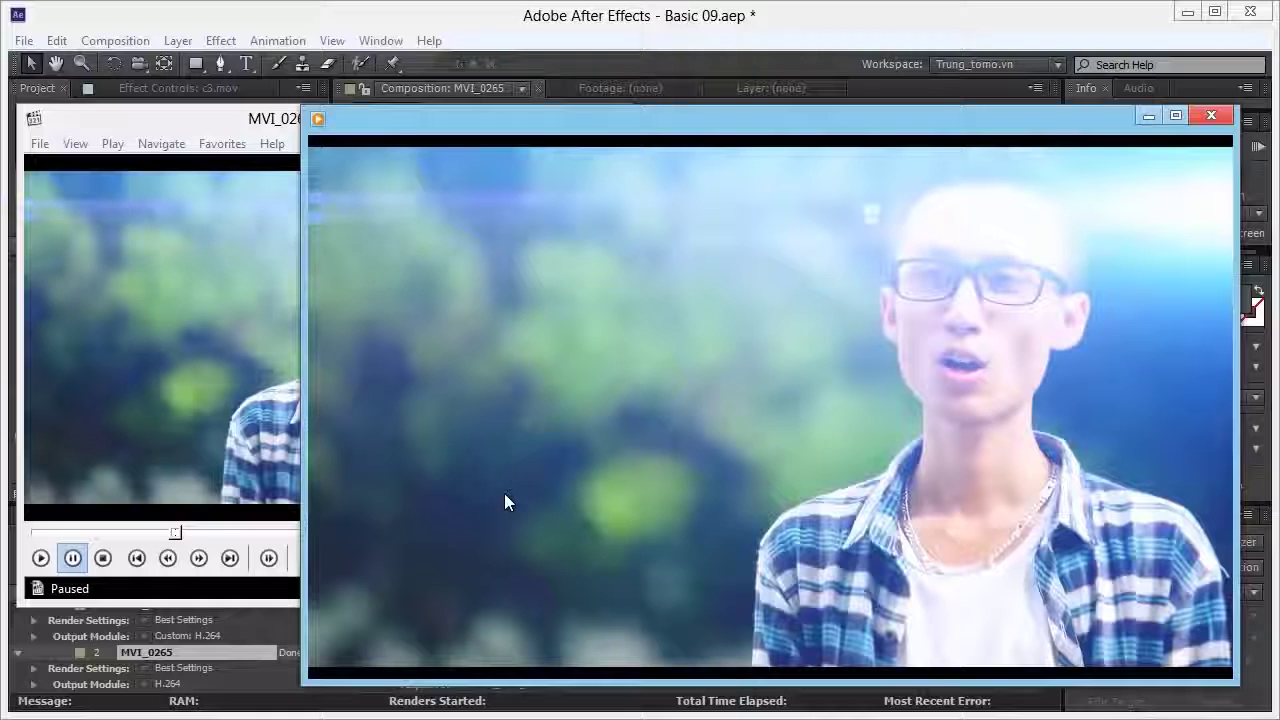
{"action": "mouse_move", "coordinate": [664, 469]}
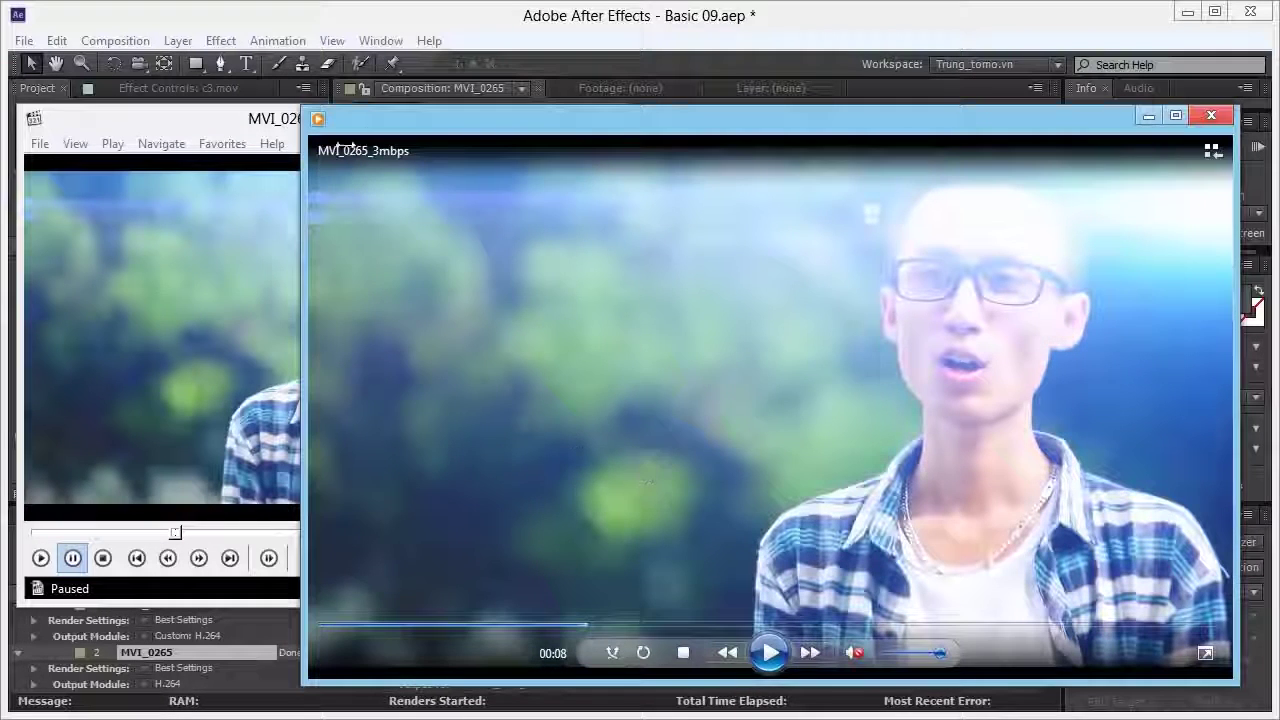
{"action": "left_click", "coordinate": [207, 147]}
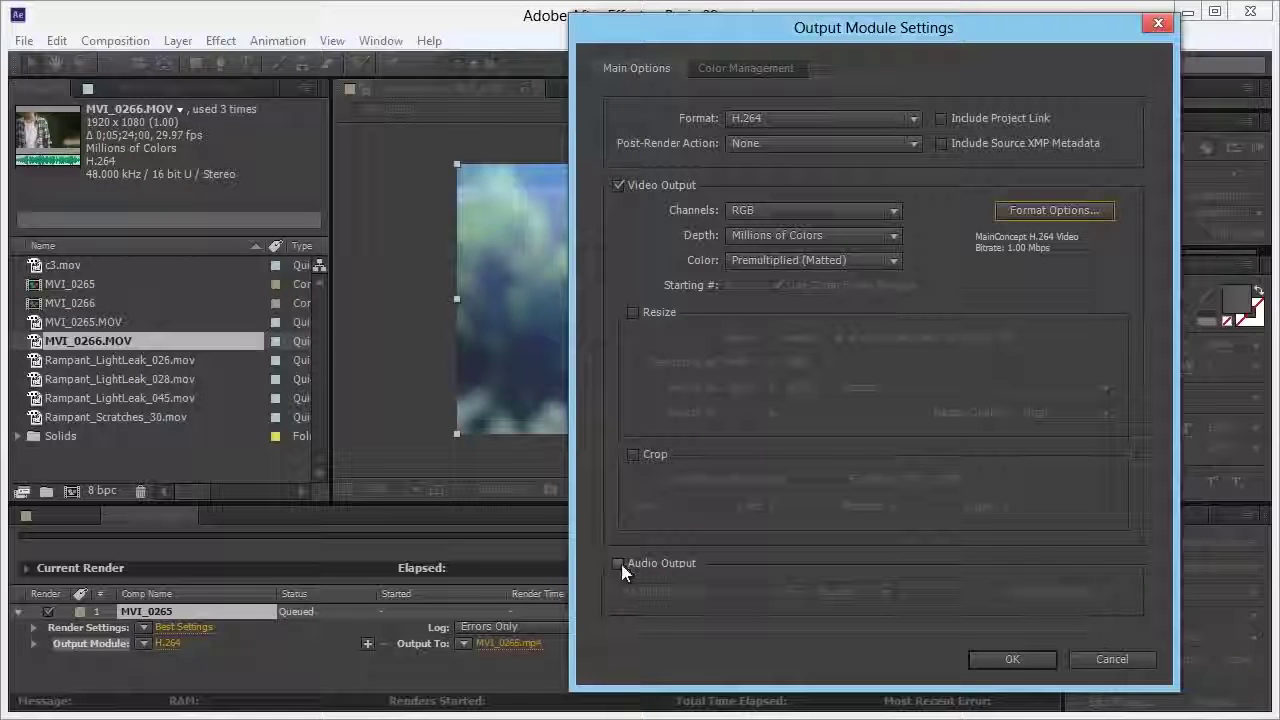
Enable audio output at 48.000 kHz stereo for the H.264 output module and apply the module settings
{"action": "left_click", "coordinate": [620, 564]}
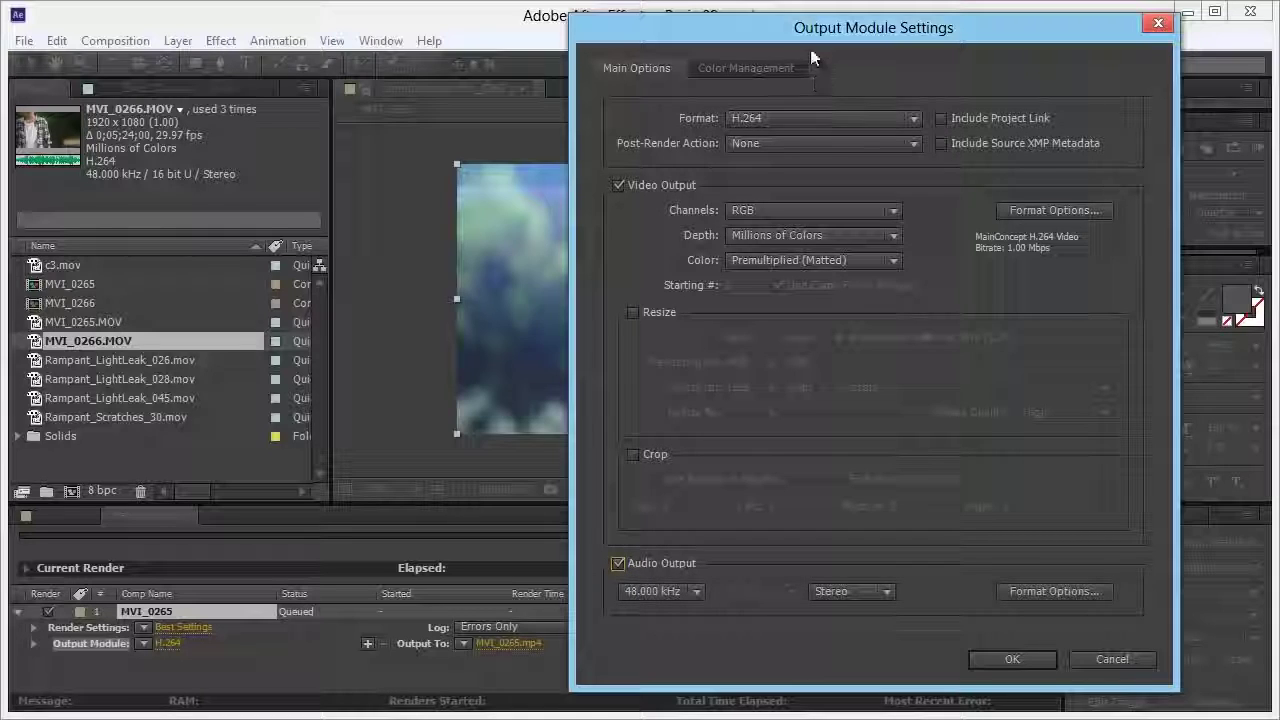
{"action": "left_click_drag", "start_coordinate": [900, 518], "coordinate": [708, 50]}
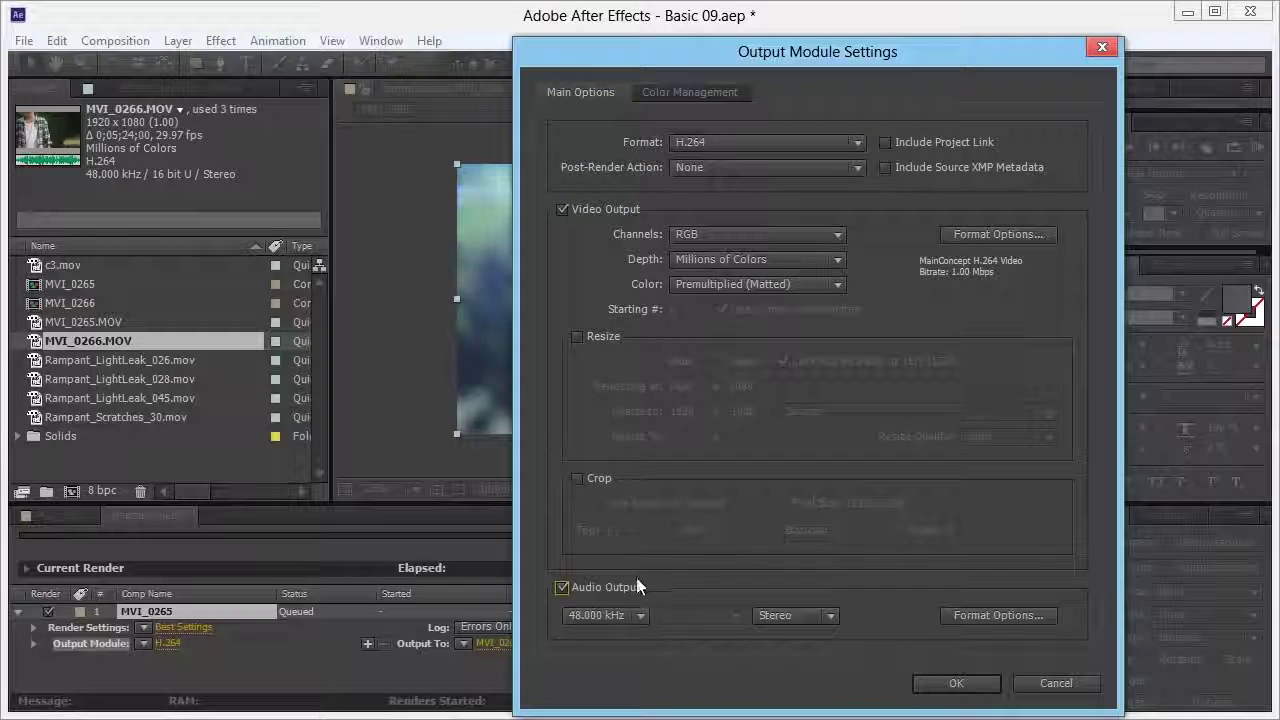
{"action": "left_click", "coordinate": [576, 589]}
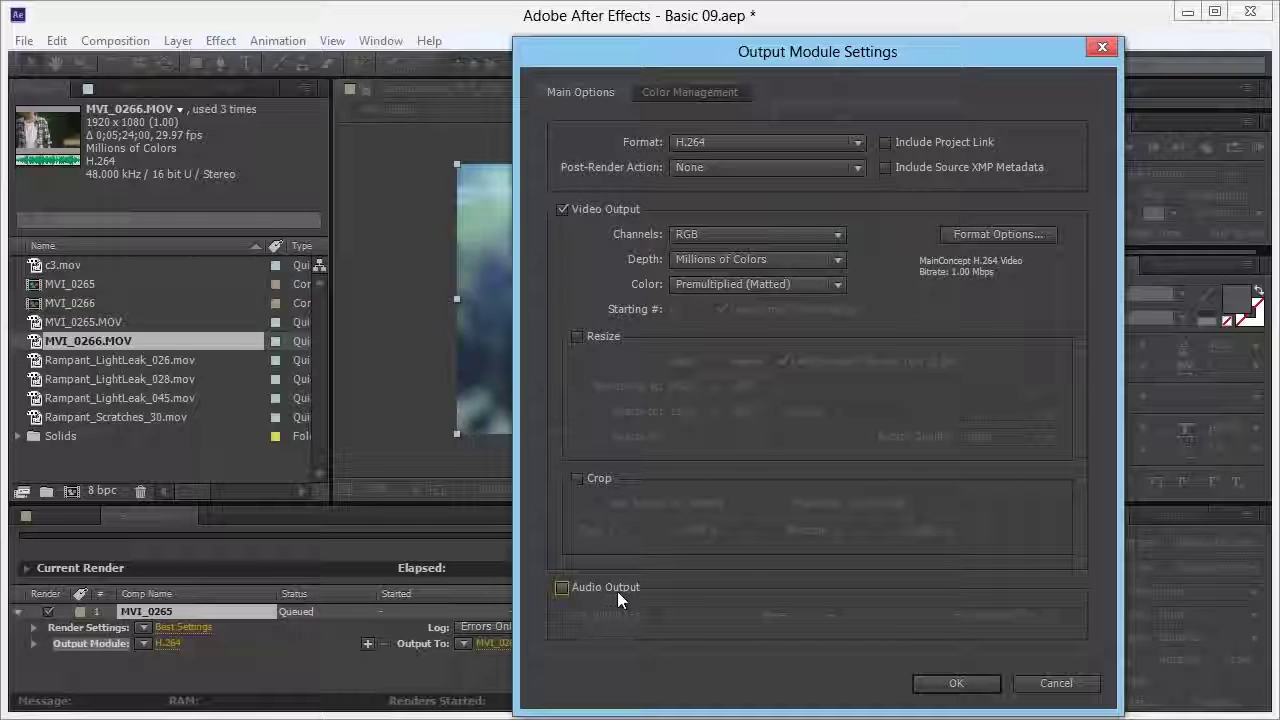
{"action": "left_click", "coordinate": [616, 588]}
{"action": "left_click_drag", "start_coordinate": [607, 53], "coordinate": [633, 595]}
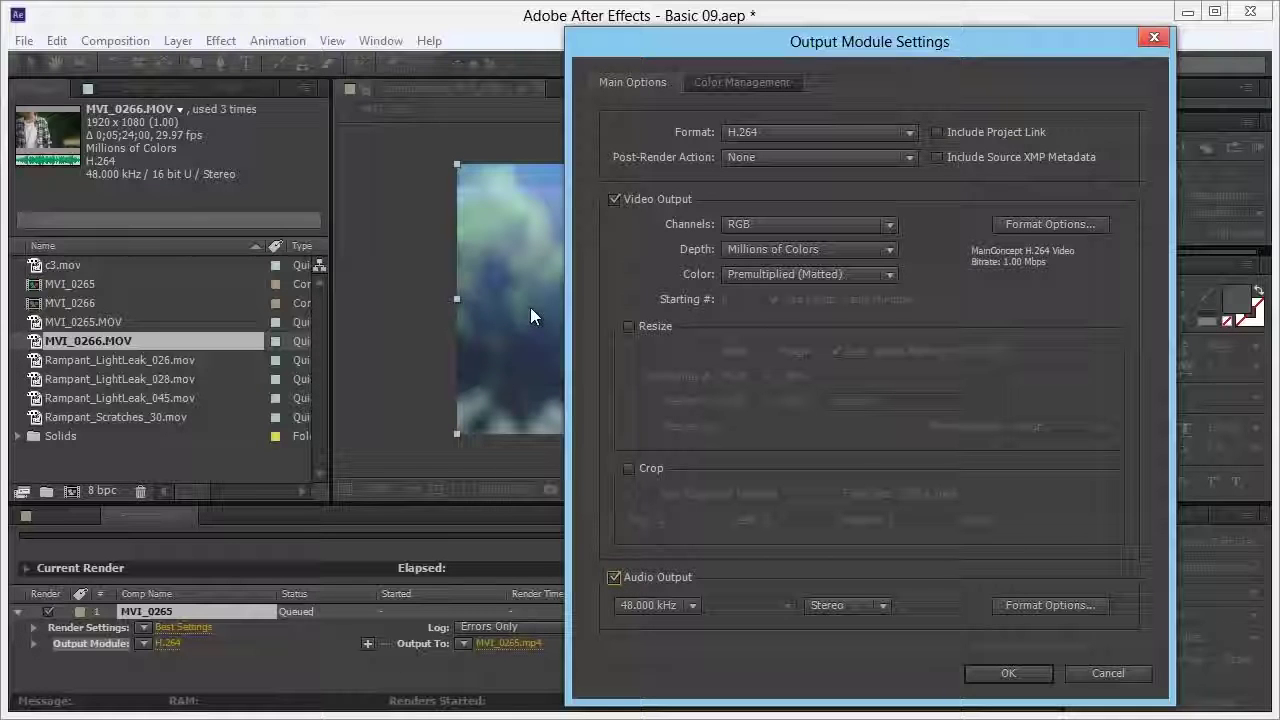
{"action": "left_click", "coordinate": [1010, 673]}
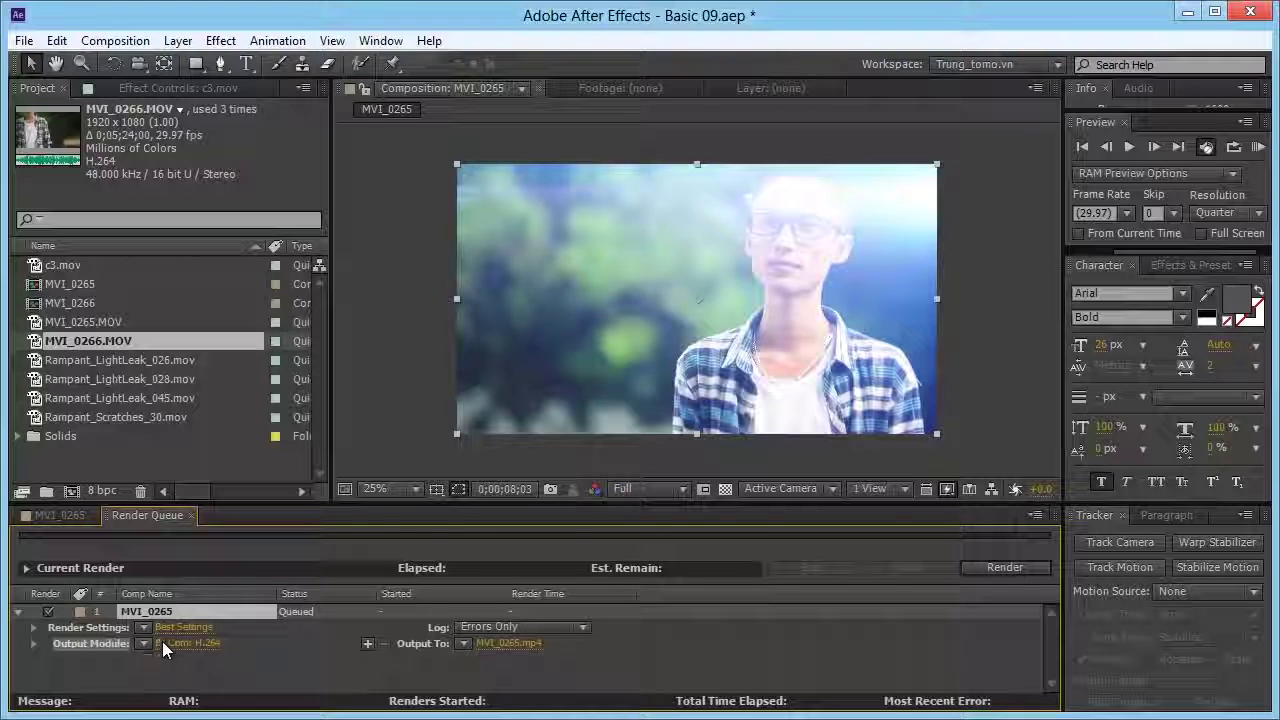
Set the render's output destination to the Basic 09 folder inside Tomo.vn, keeping the file name MVI_0265
{"action": "left_click", "coordinate": [500, 643]}
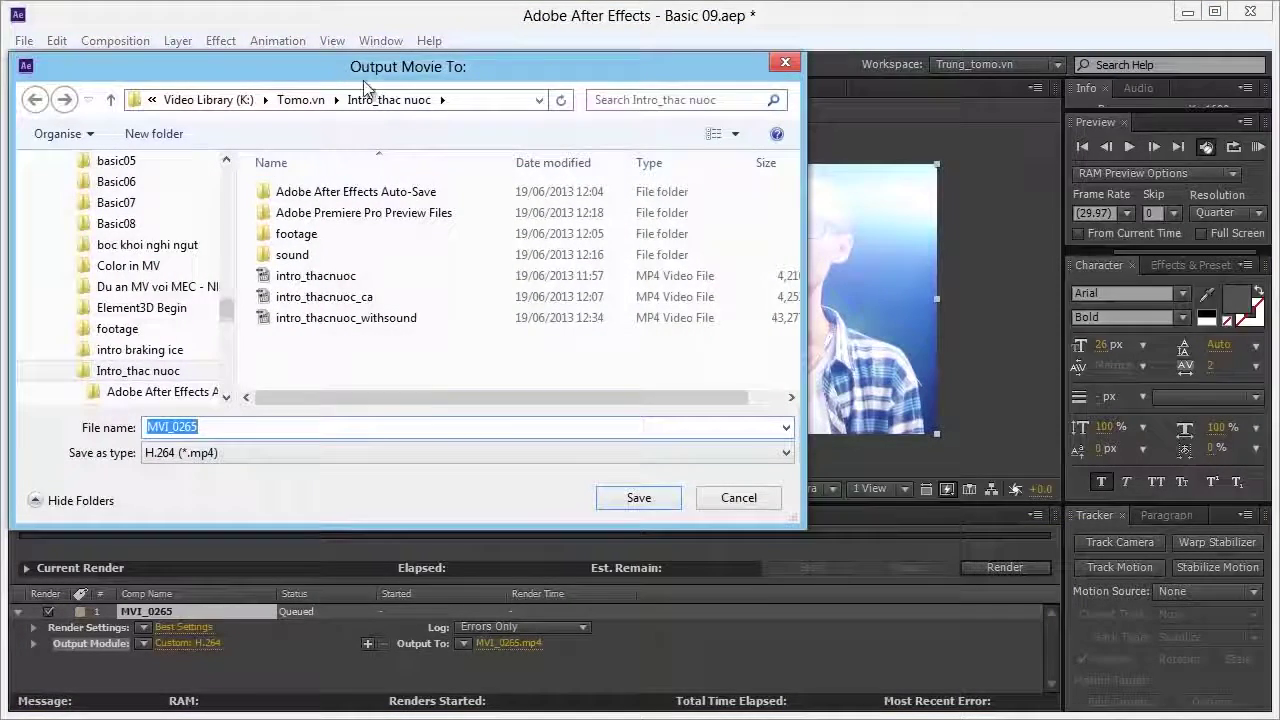
{"action": "left_click", "coordinate": [300, 100]}
{"action": "double_click", "coordinate": [300, 275]}
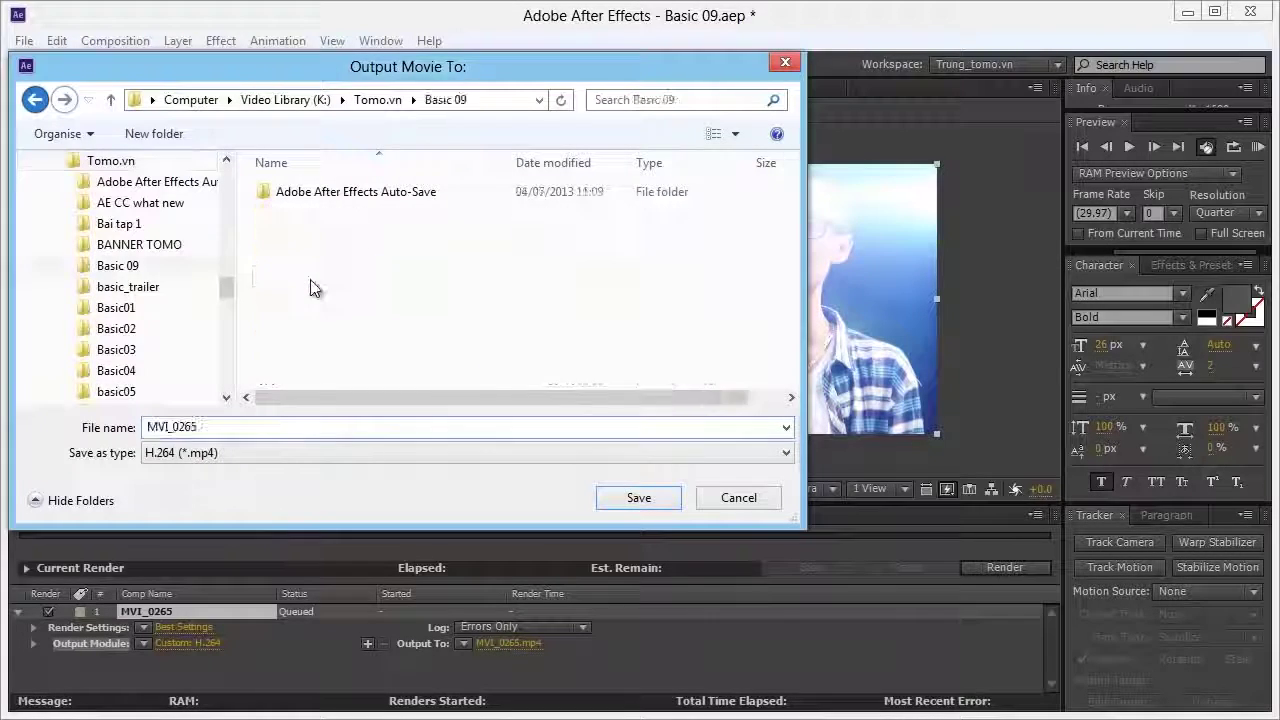
{"action": "left_click", "coordinate": [640, 497]}
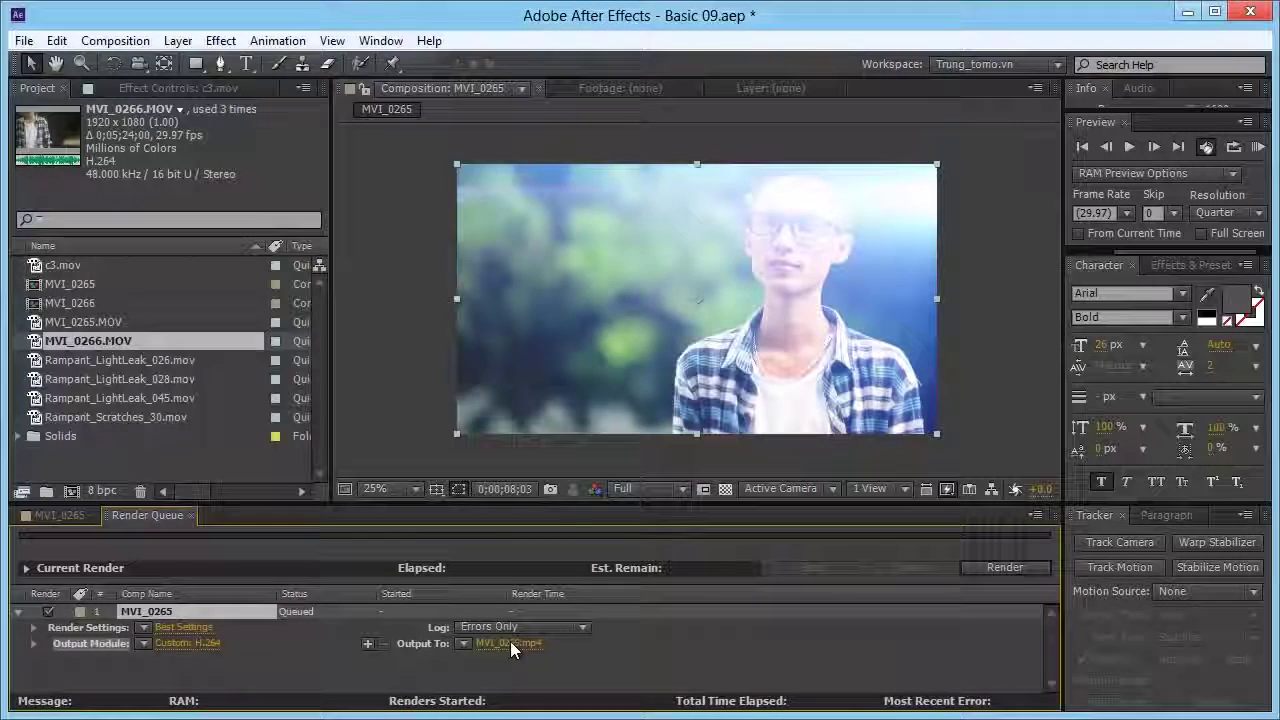